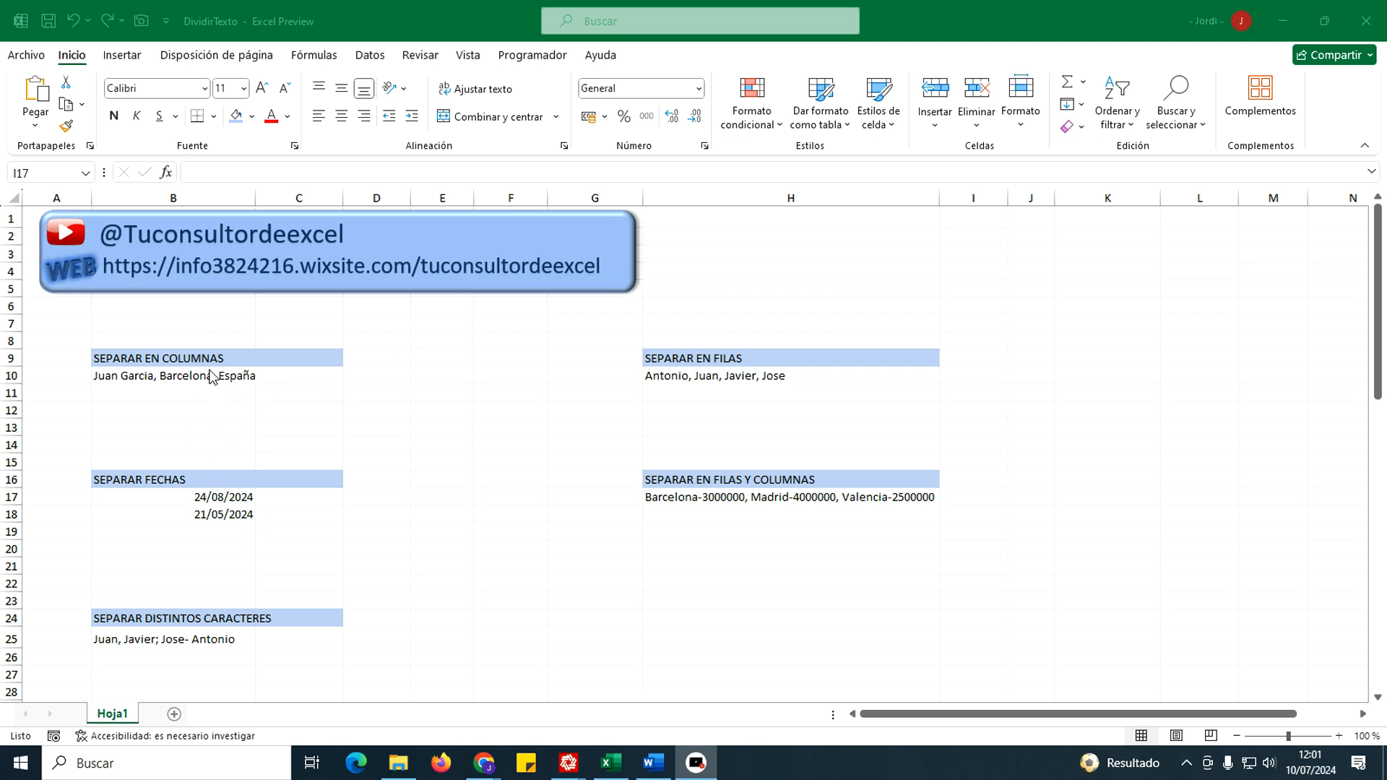
Enter a DIVIDIRTEXTO formula in D10 that splits B10 into columns, using ", " as the column delimiter.
{"action": "key", "text": "F2"}
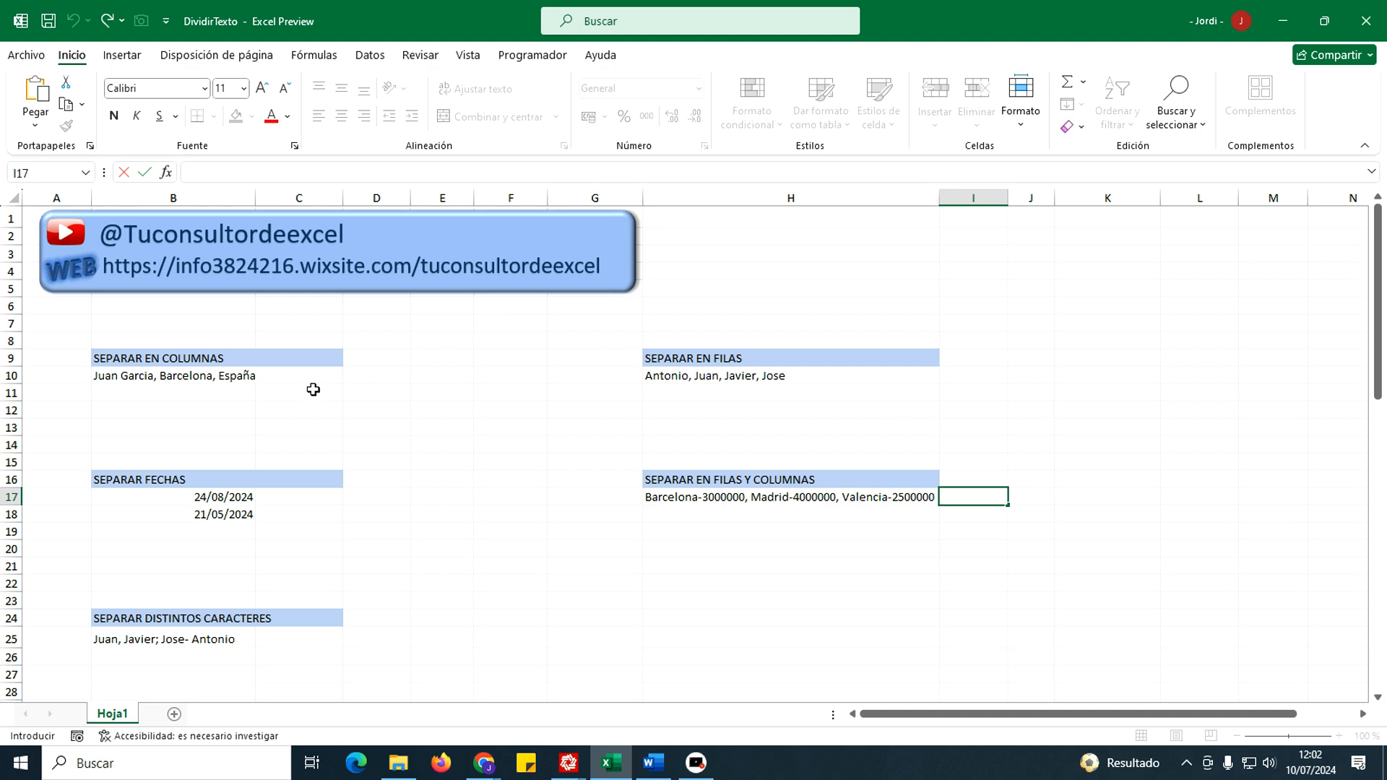
{"action": "left_click", "coordinate": [374, 376]}
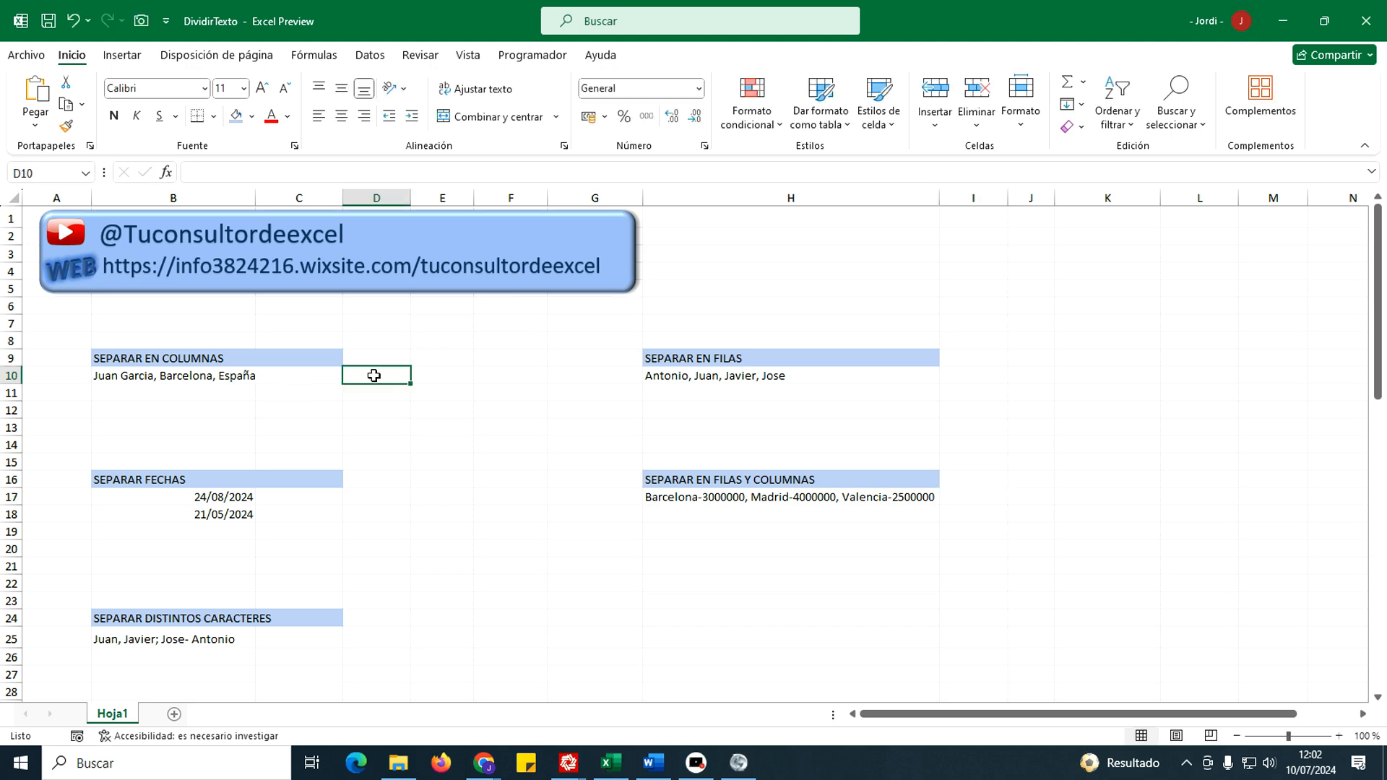
{"action": "type", "text": "=divi"}
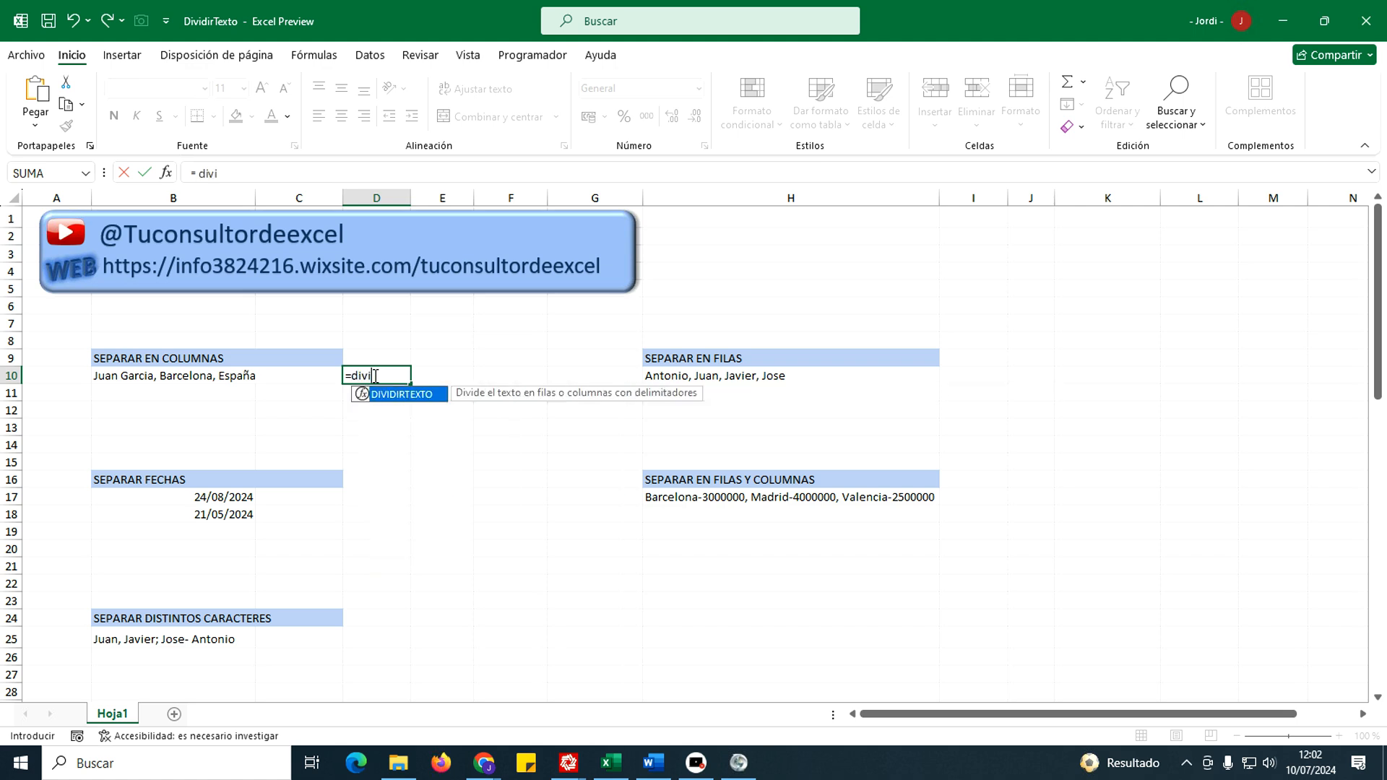
{"action": "double_click", "coordinate": [384, 398]}
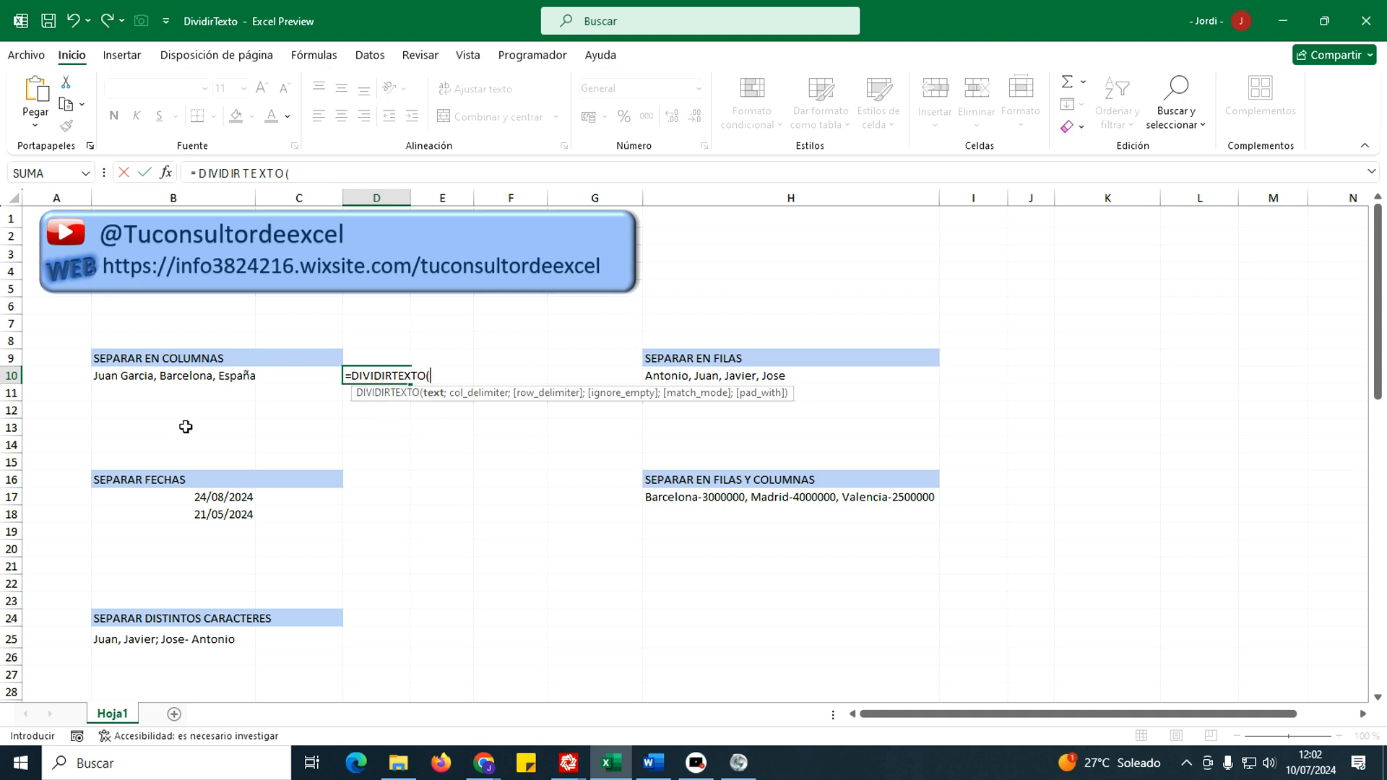
{"action": "left_click", "coordinate": [143, 379]}
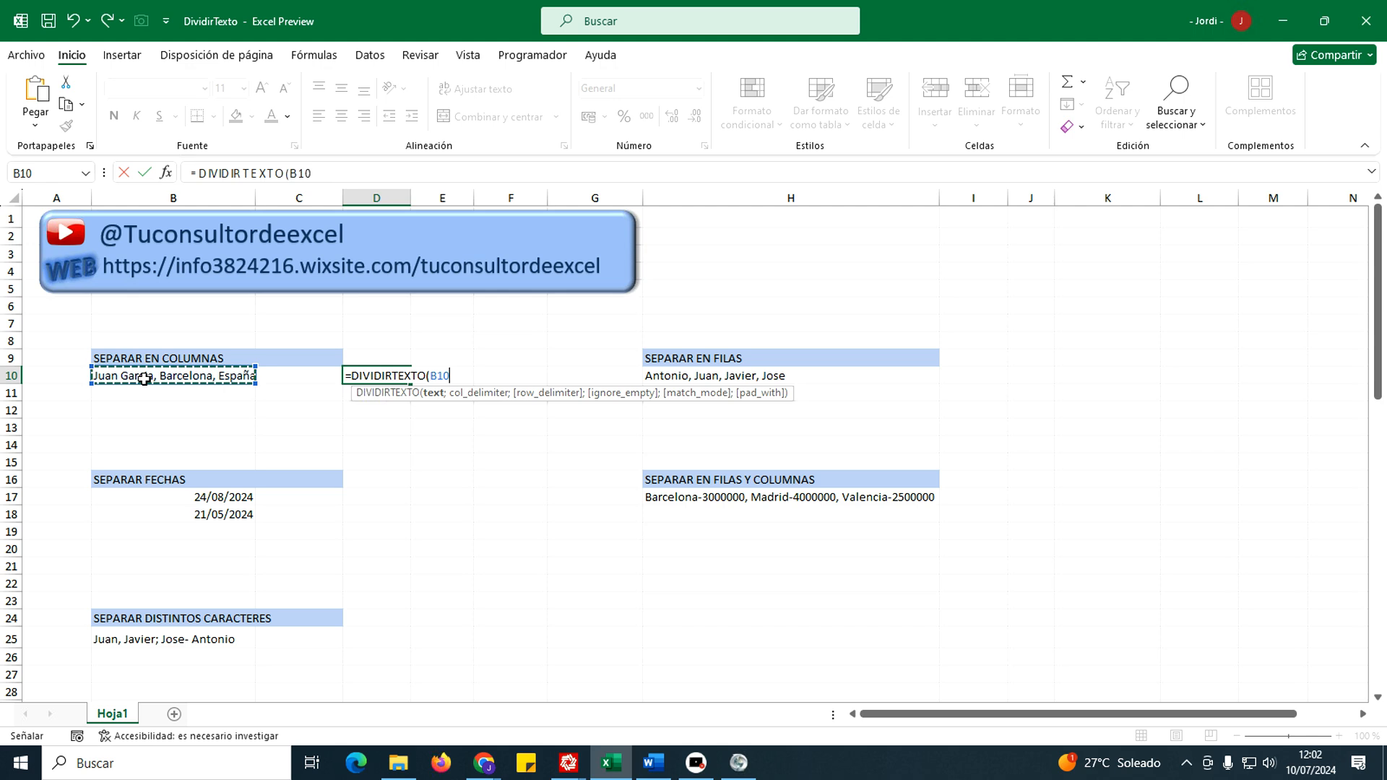
{"action": "type", "text": ";\","}
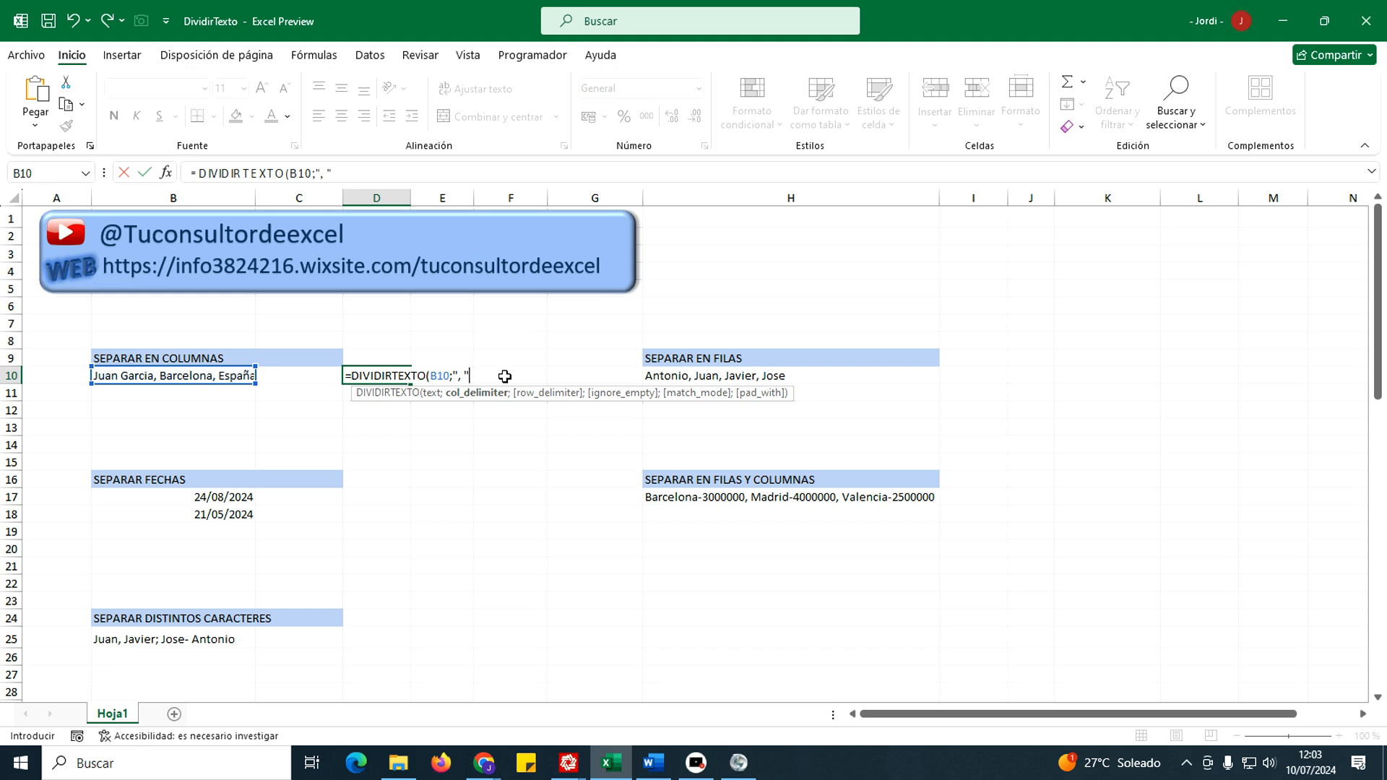
{"action": "type", "text": ")"}
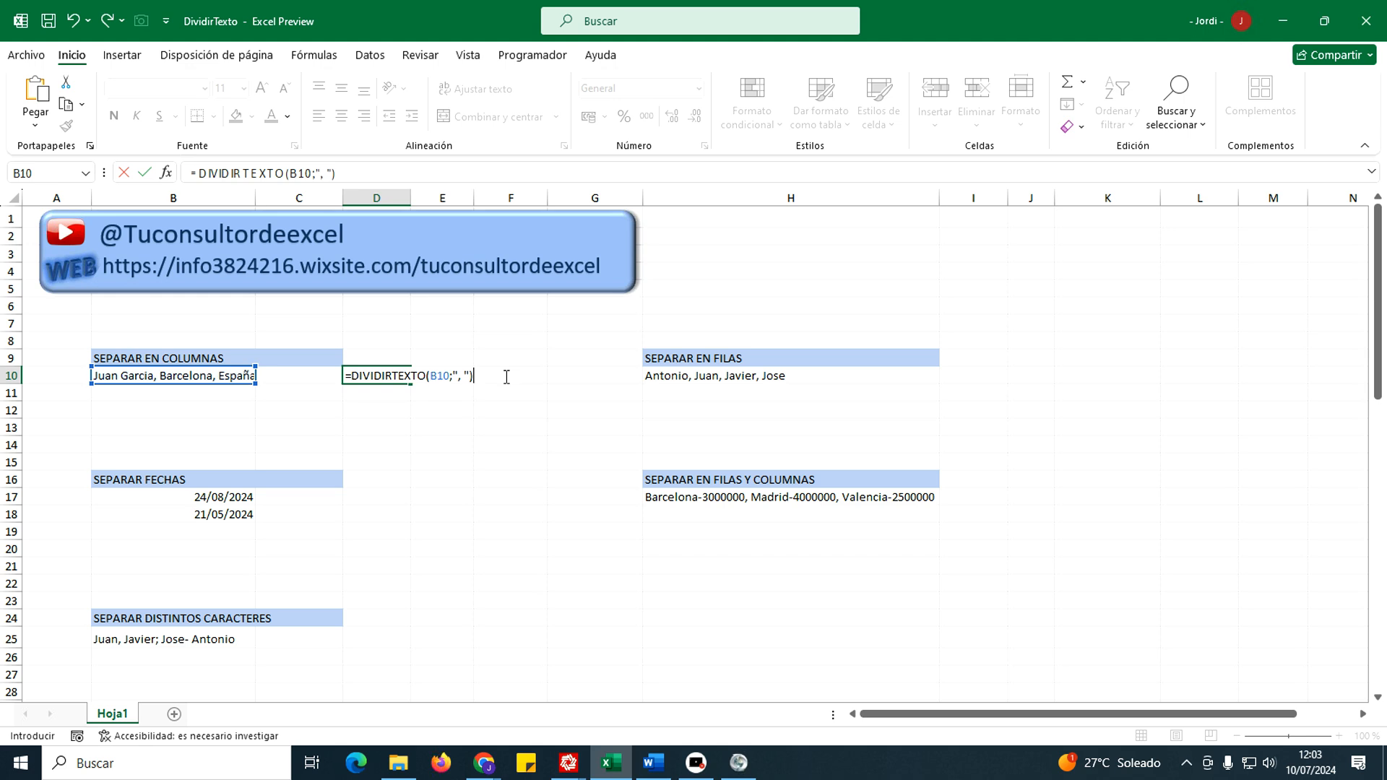
{"action": "key", "text": "Return"}
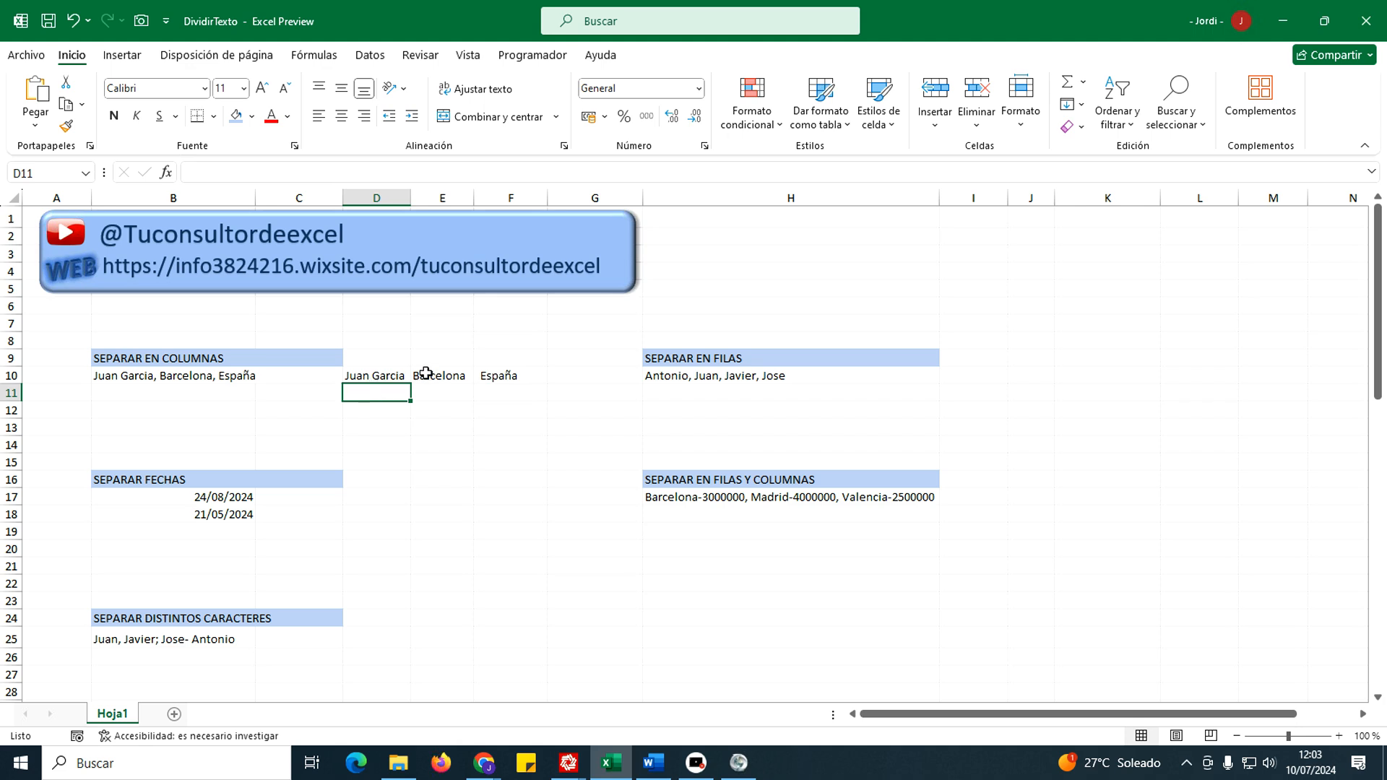
{"action": "left_click", "coordinate": [372, 378]}
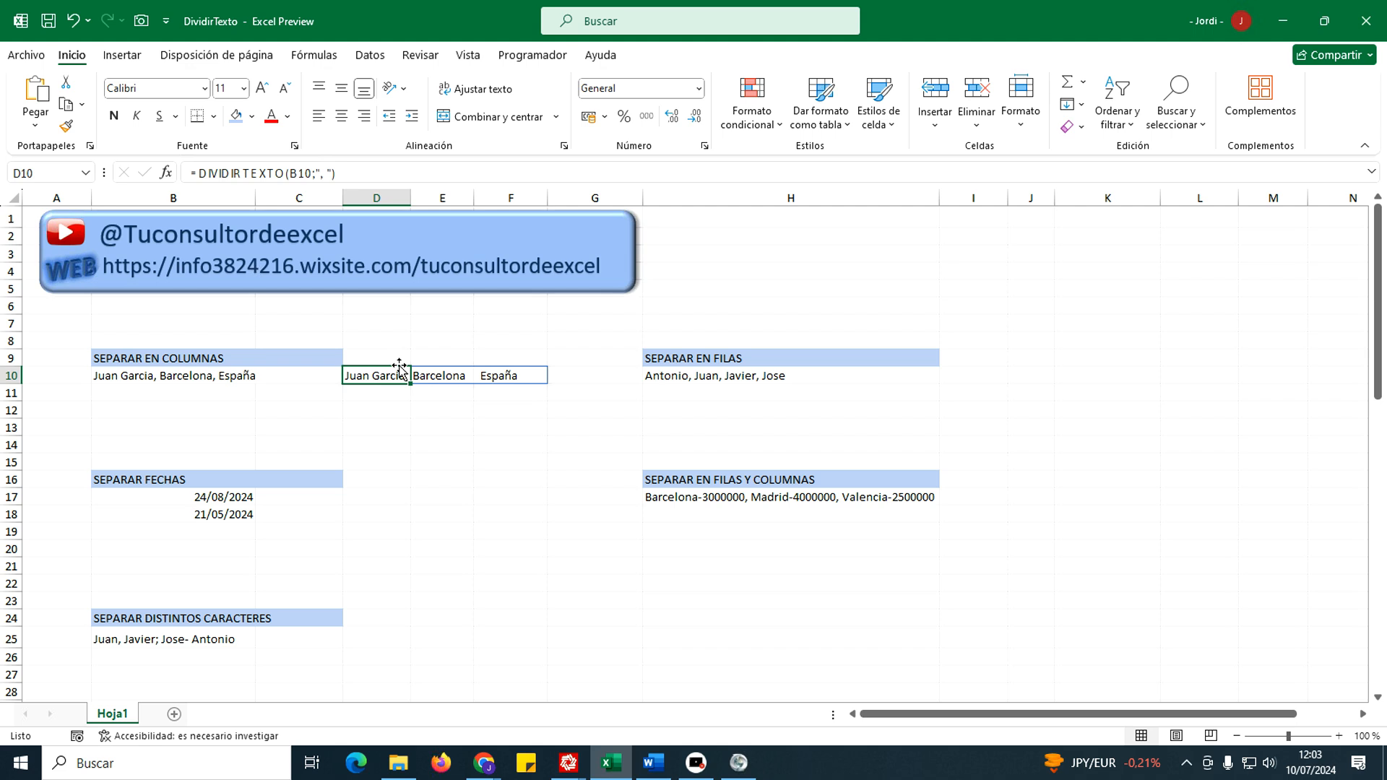
Enter a DIVIDIRTEXTO formula in I10 that splits H10 into rows, leaving the column delimiter empty and using ", " as the row delimiter.
{"action": "left_click", "coordinate": [962, 377]}
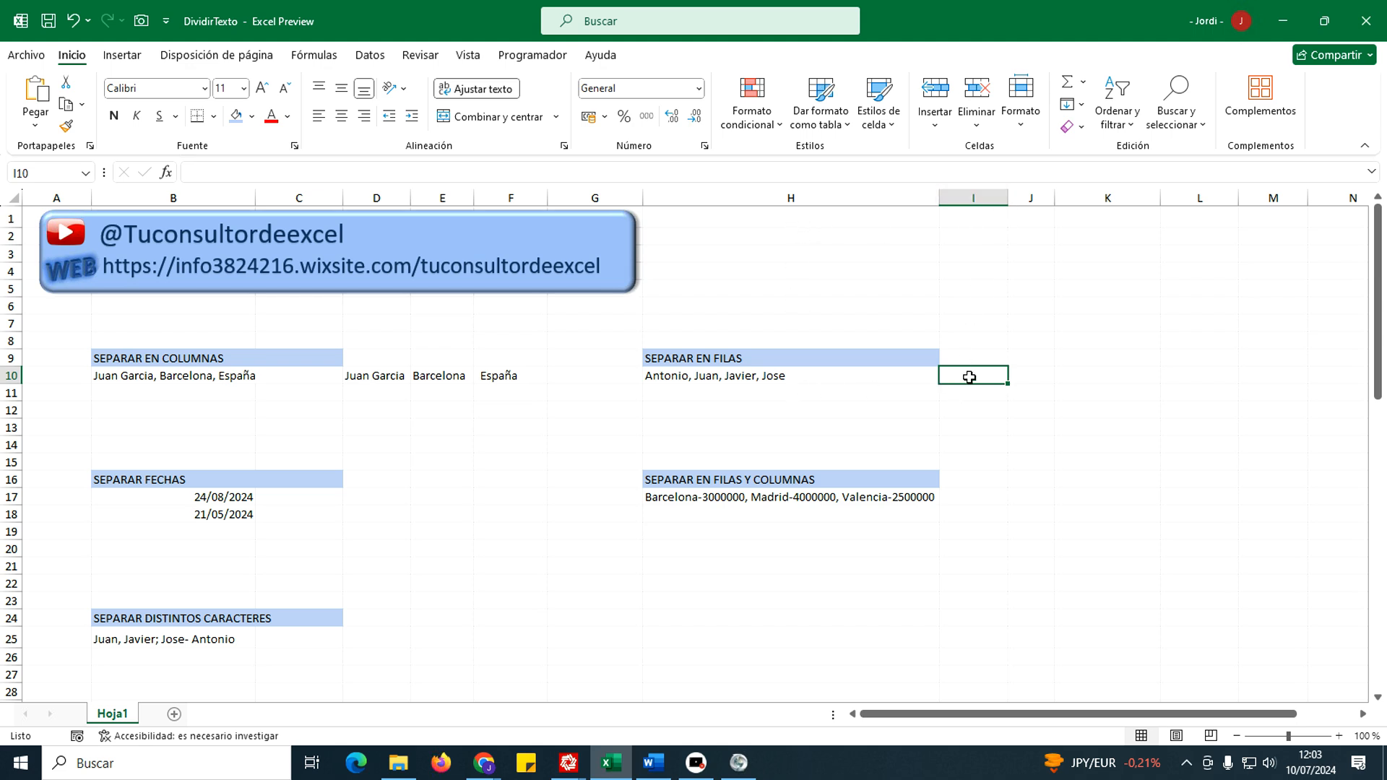
{"action": "type", "text": "="}
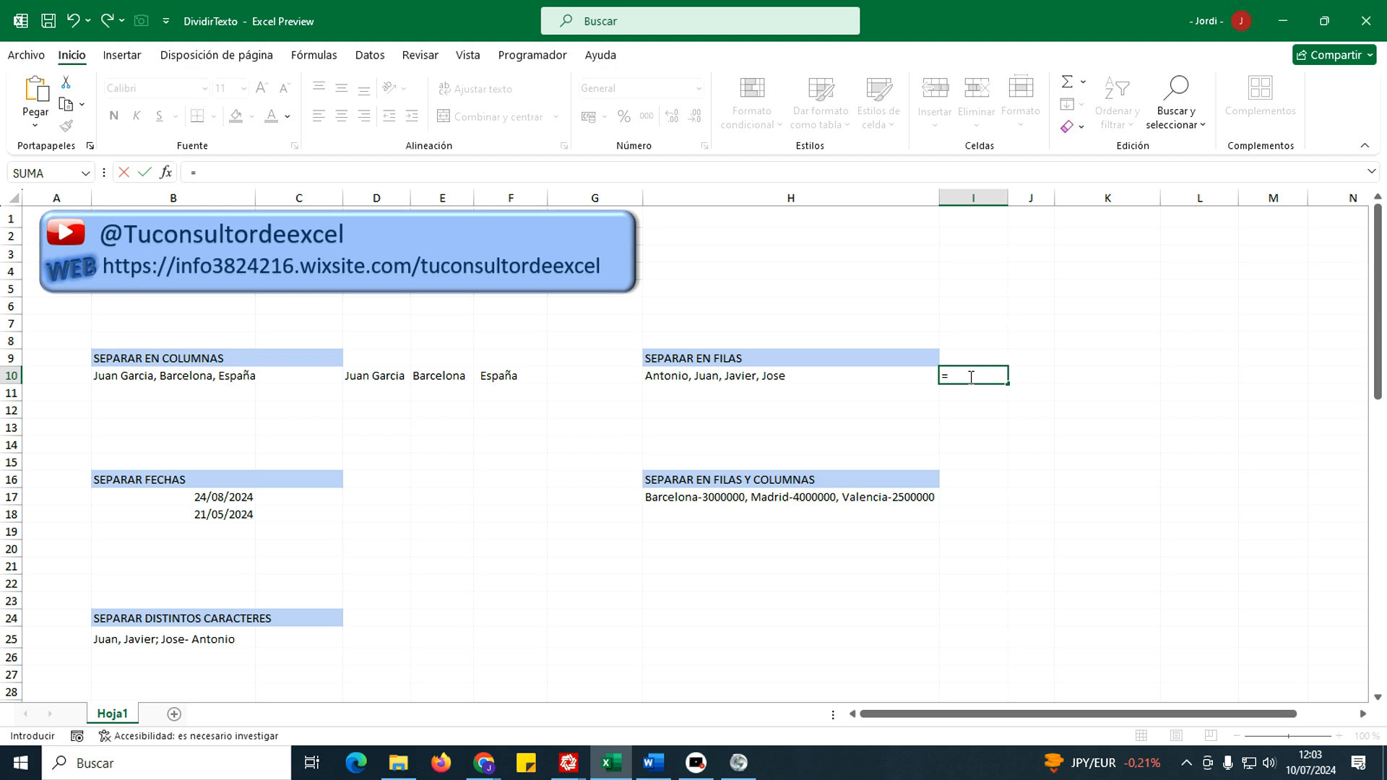
{"action": "type", "text": "divi"}
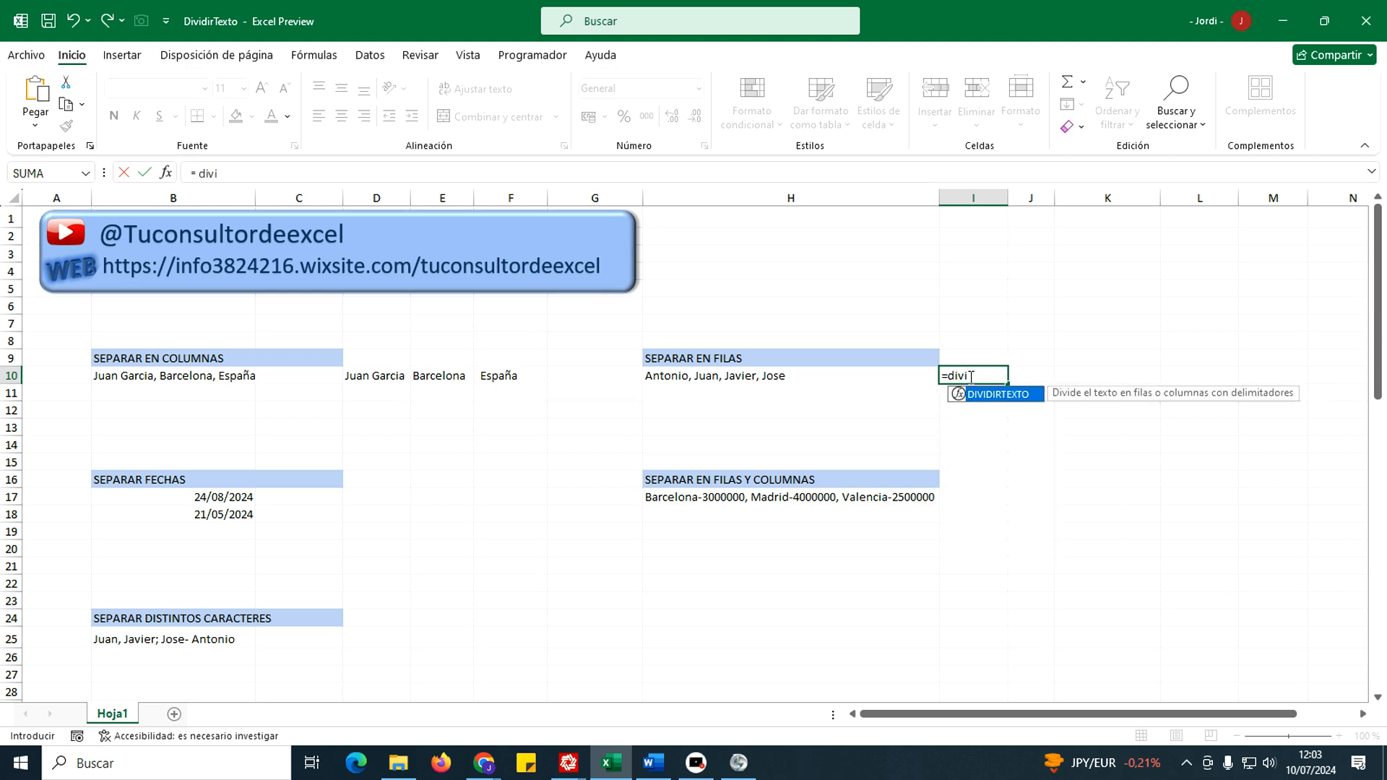
{"action": "double_click", "coordinate": [1005, 392]}
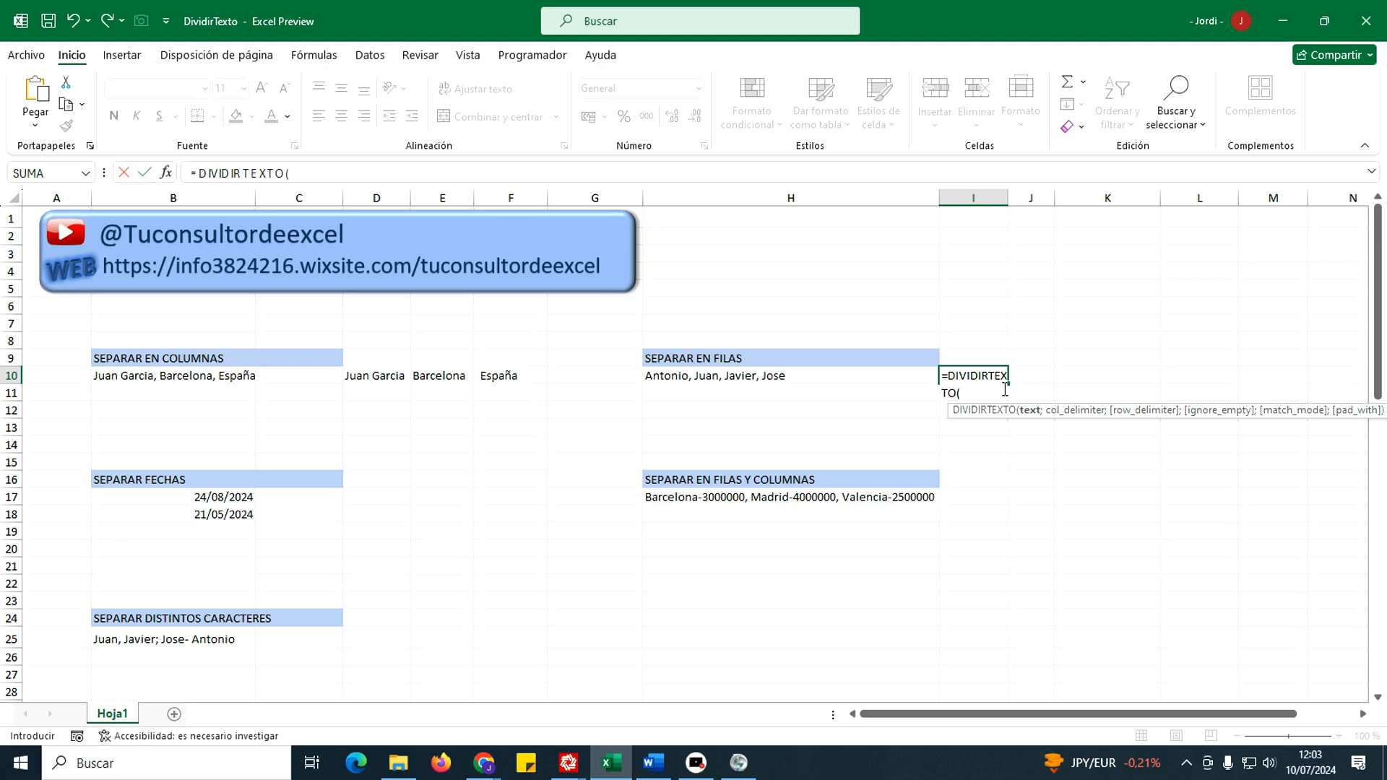
{"action": "left_click", "coordinate": [785, 375]}
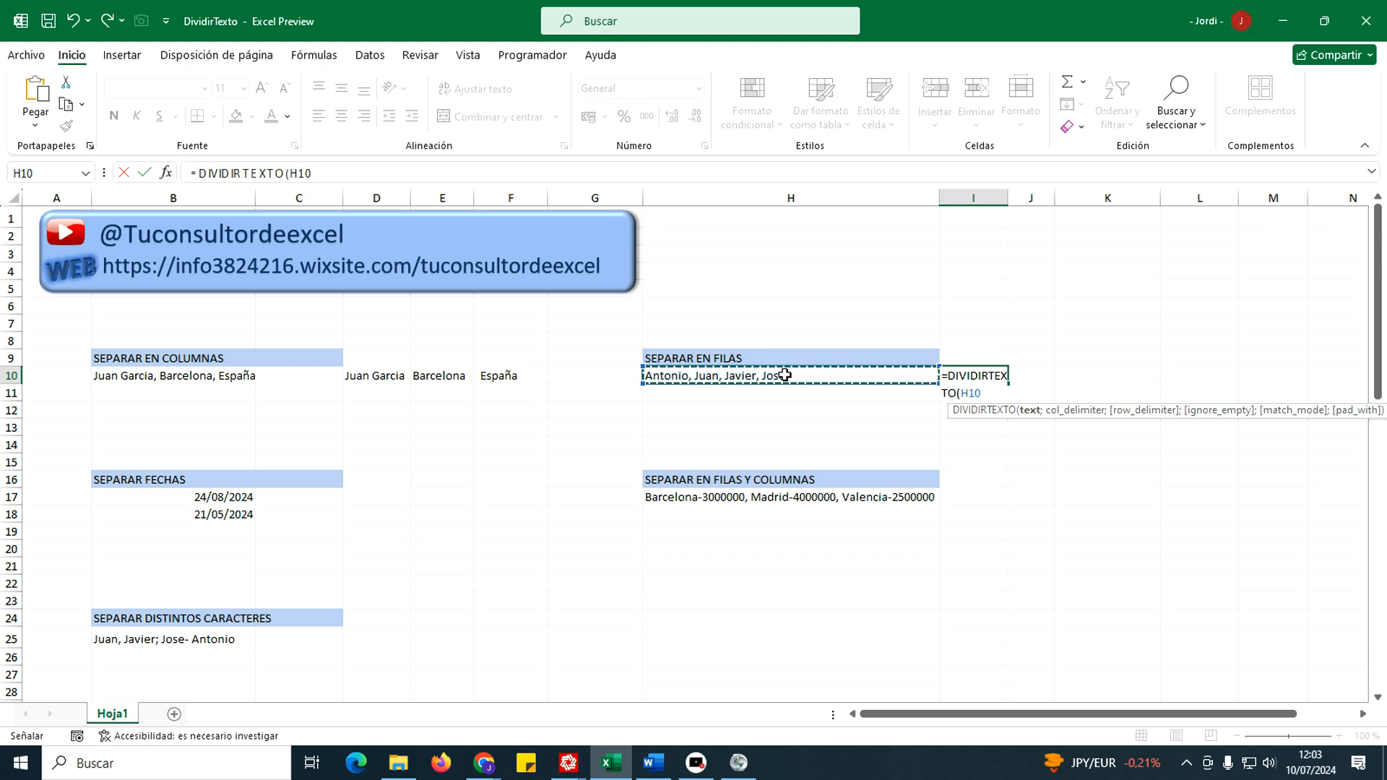
{"action": "type", "text": ";"}
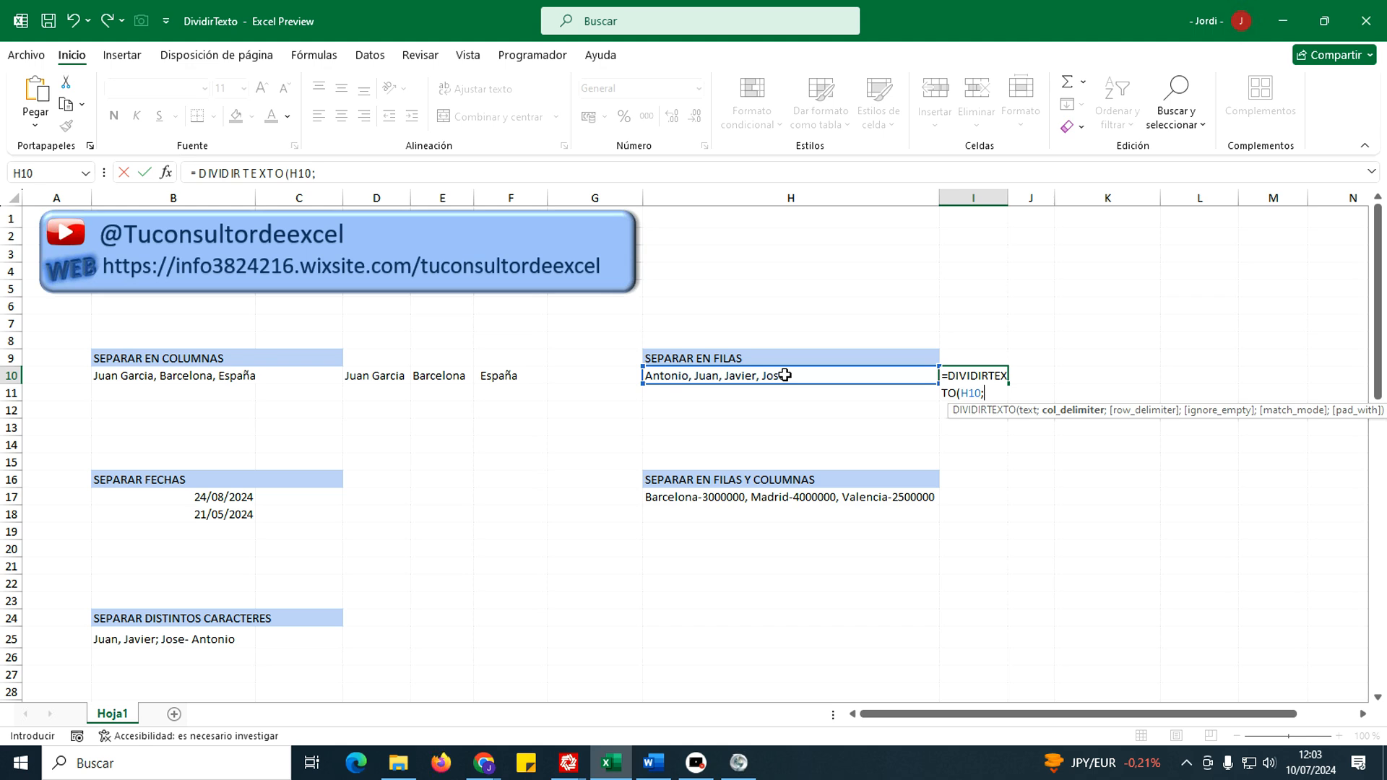
{"action": "type", "text": ";\","}
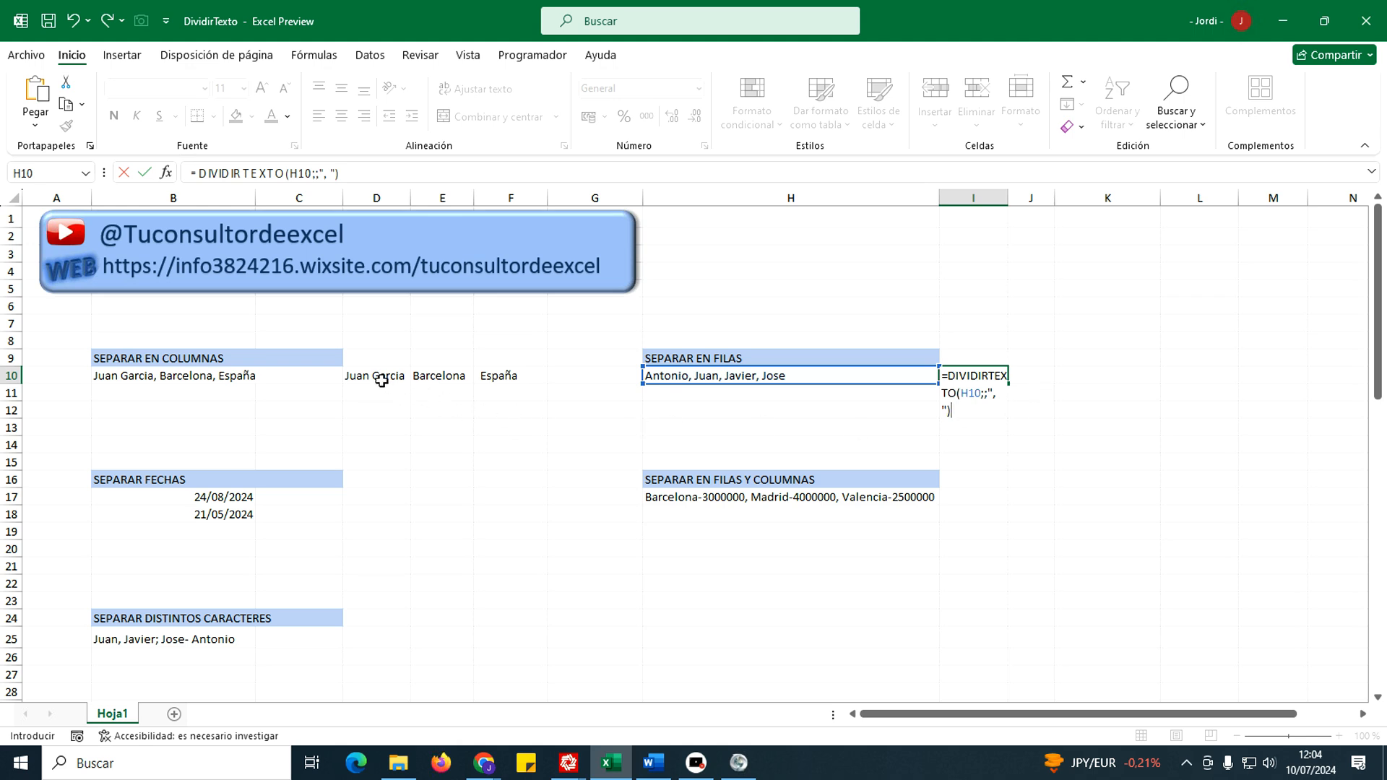
{"action": "left_click", "coordinate": [982, 394]}
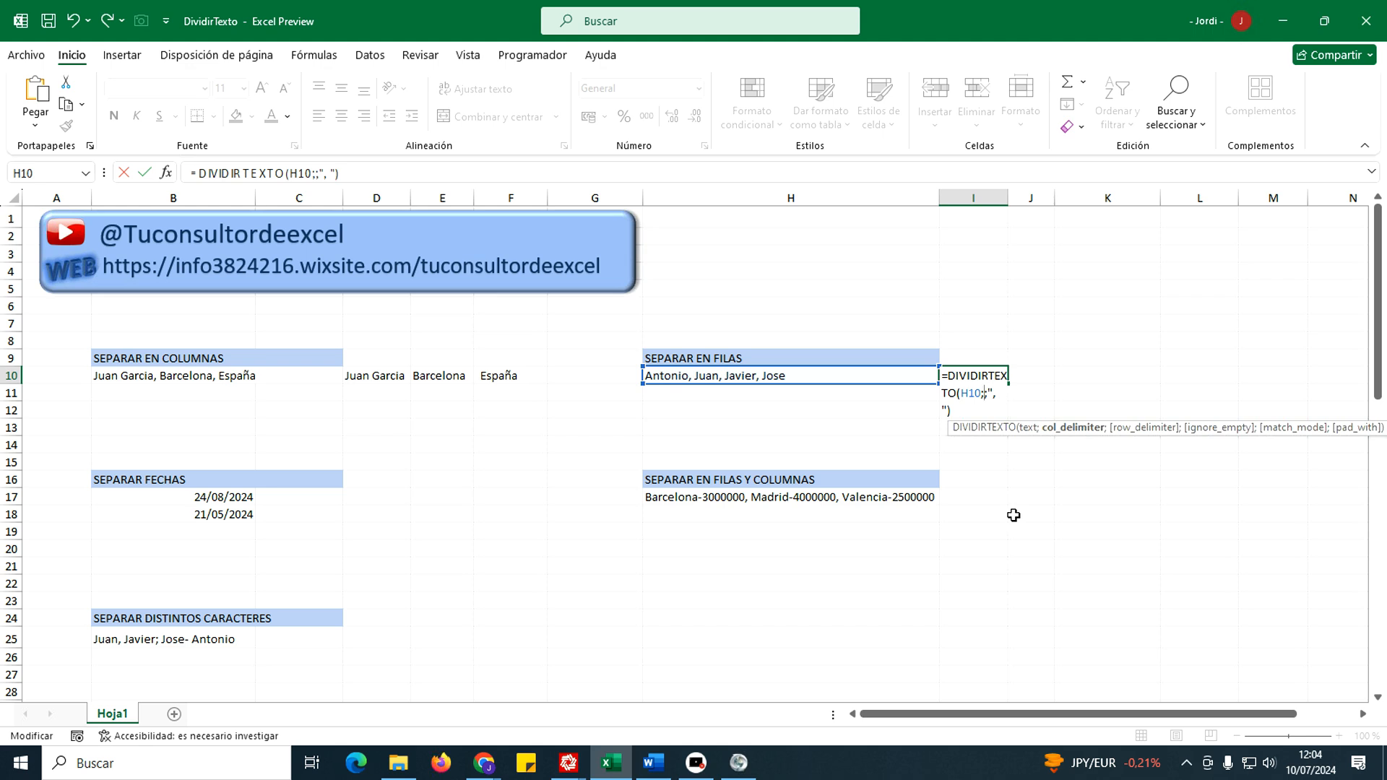
{"action": "left_click", "coordinate": [964, 411]}
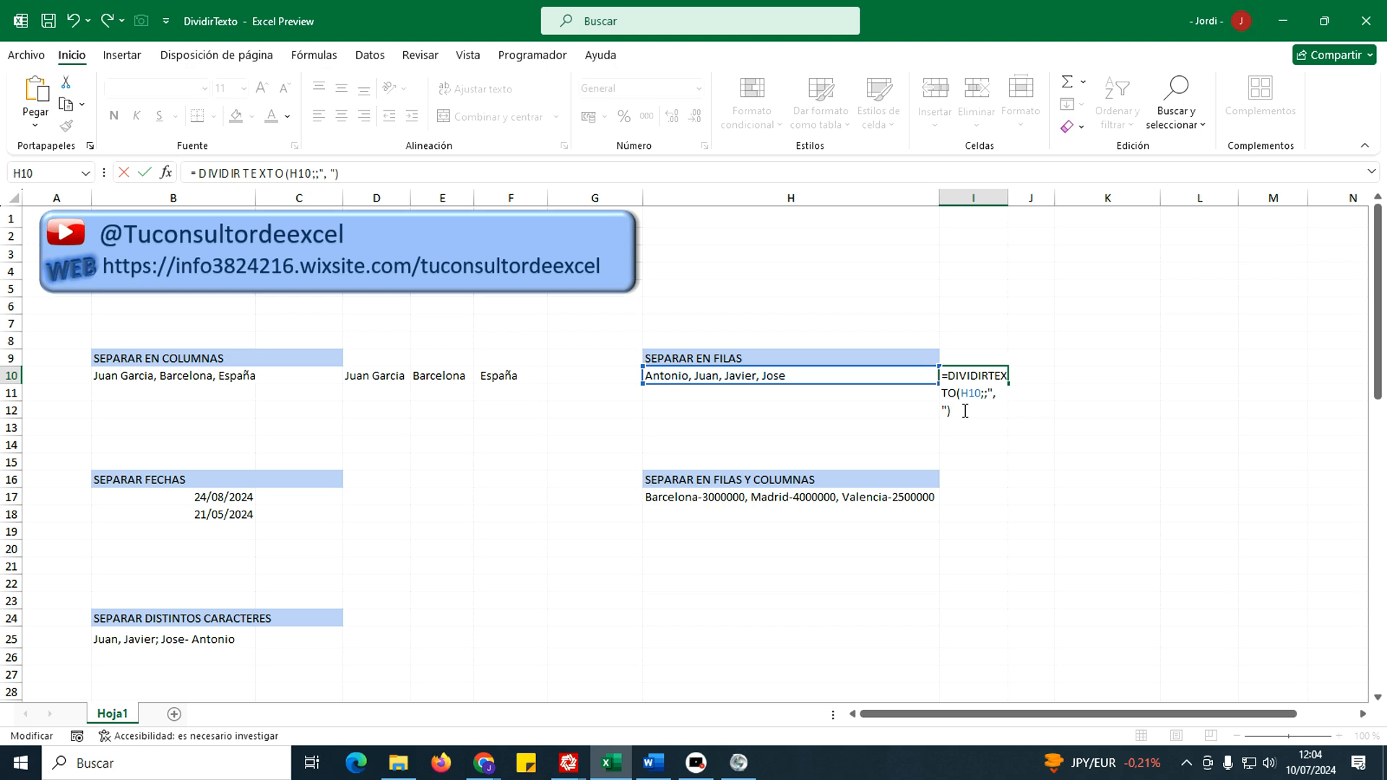
{"action": "key", "text": "Return"}
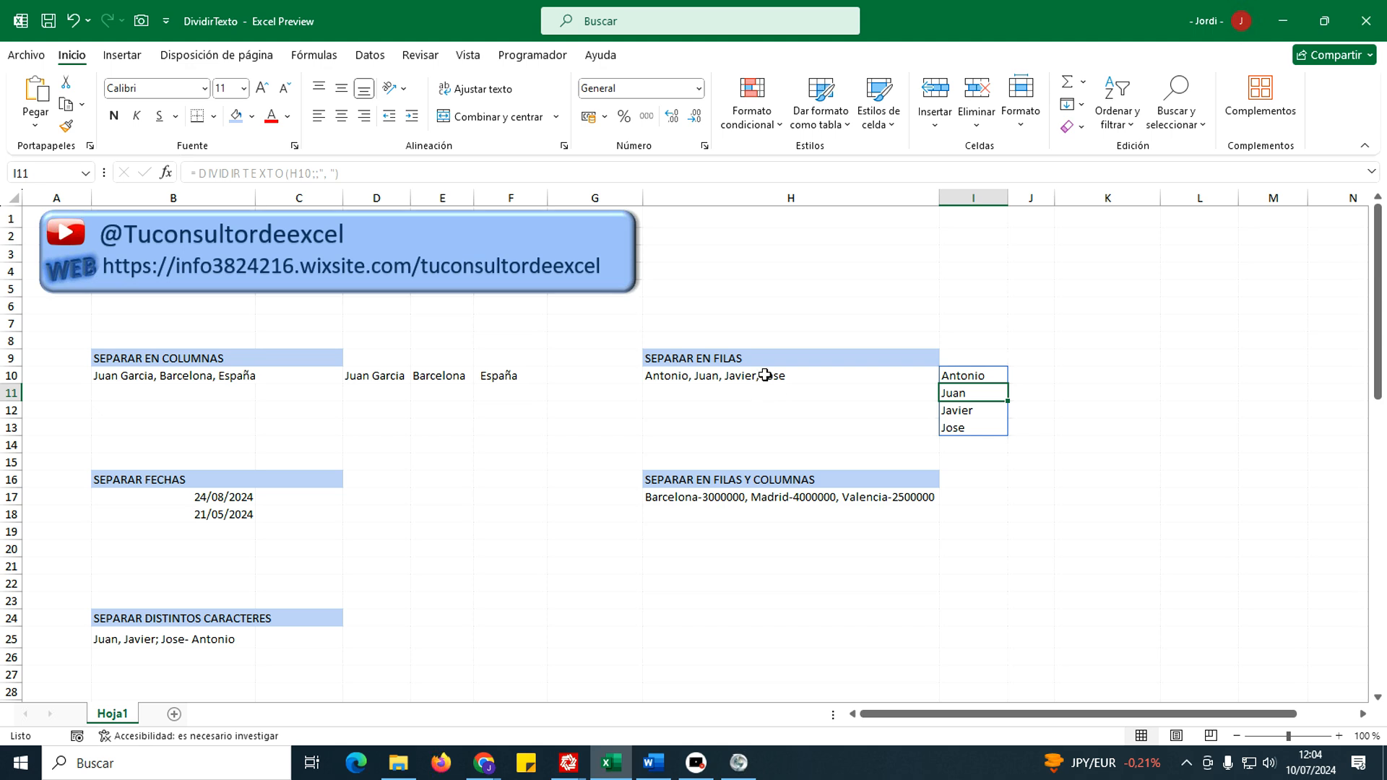
{"action": "left_click", "coordinate": [966, 375]}
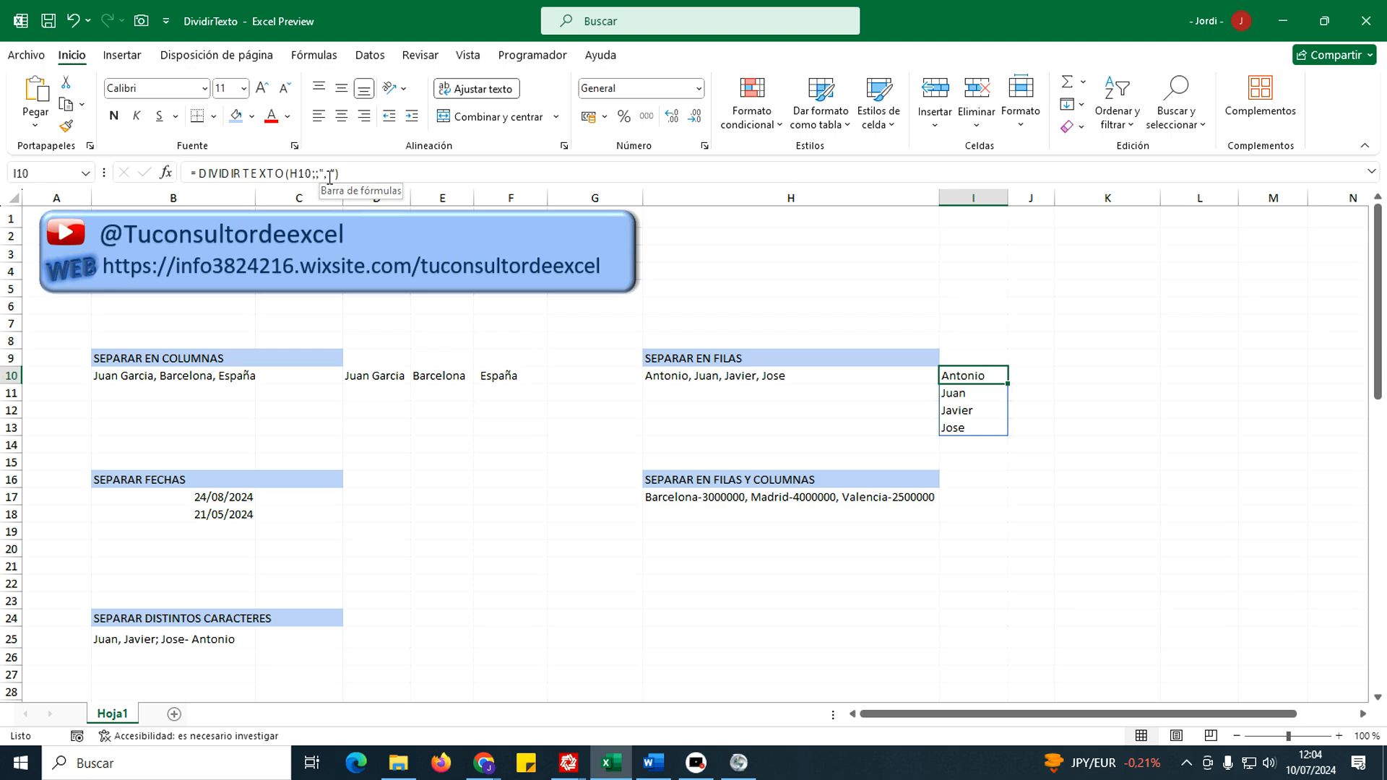
Start a DIVIDIRTEXTO formula in D17, beside the first date under SEPARAR FECHAS.
{"action": "left_click", "coordinate": [373, 498]}
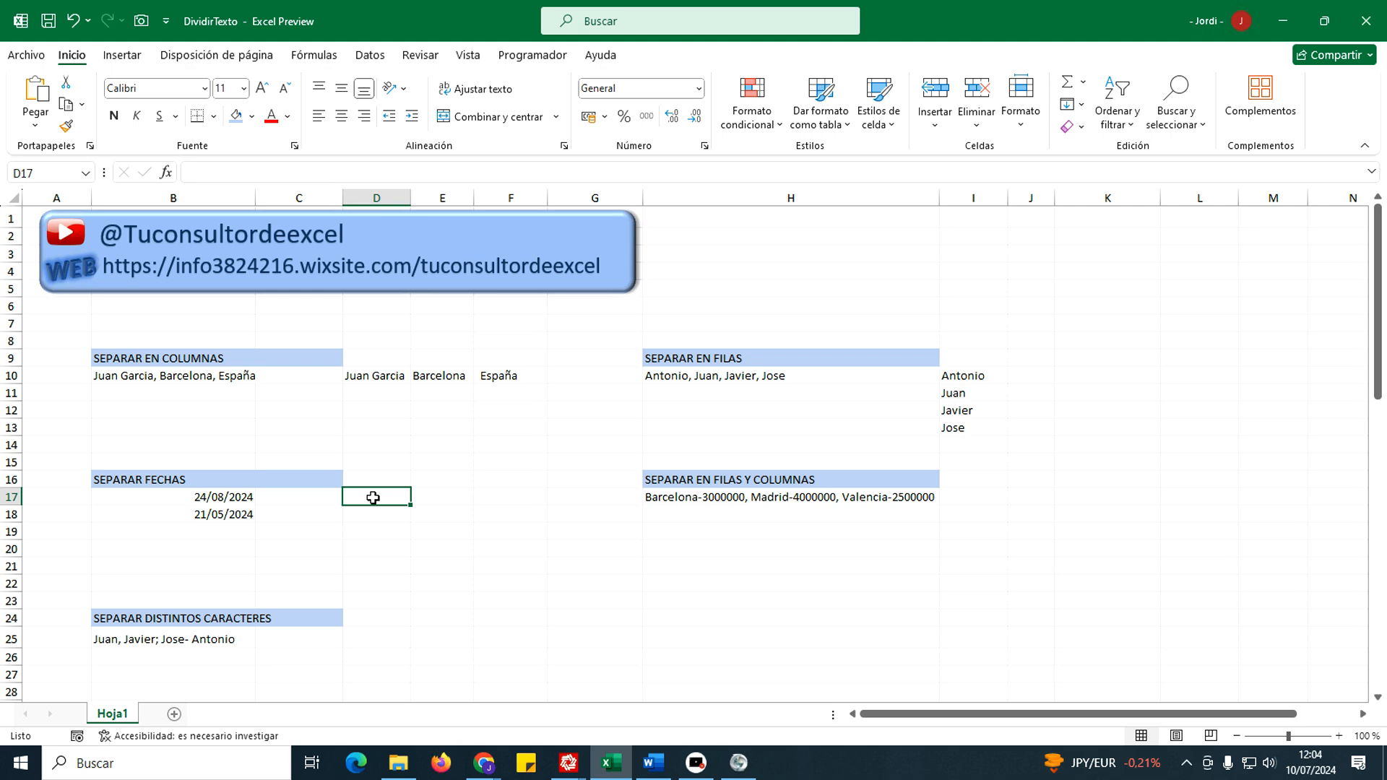
{"action": "type", "text": "="}
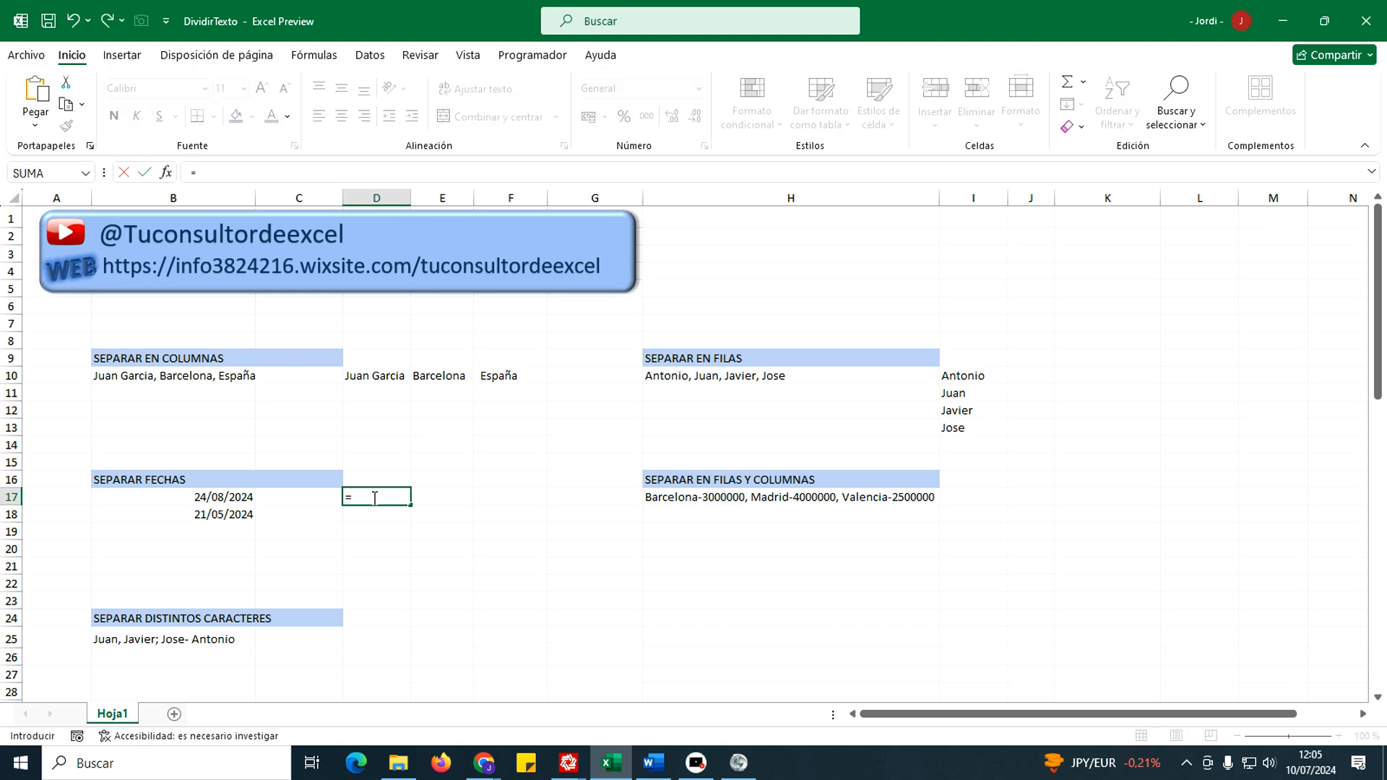
{"action": "type", "text": "divi"}
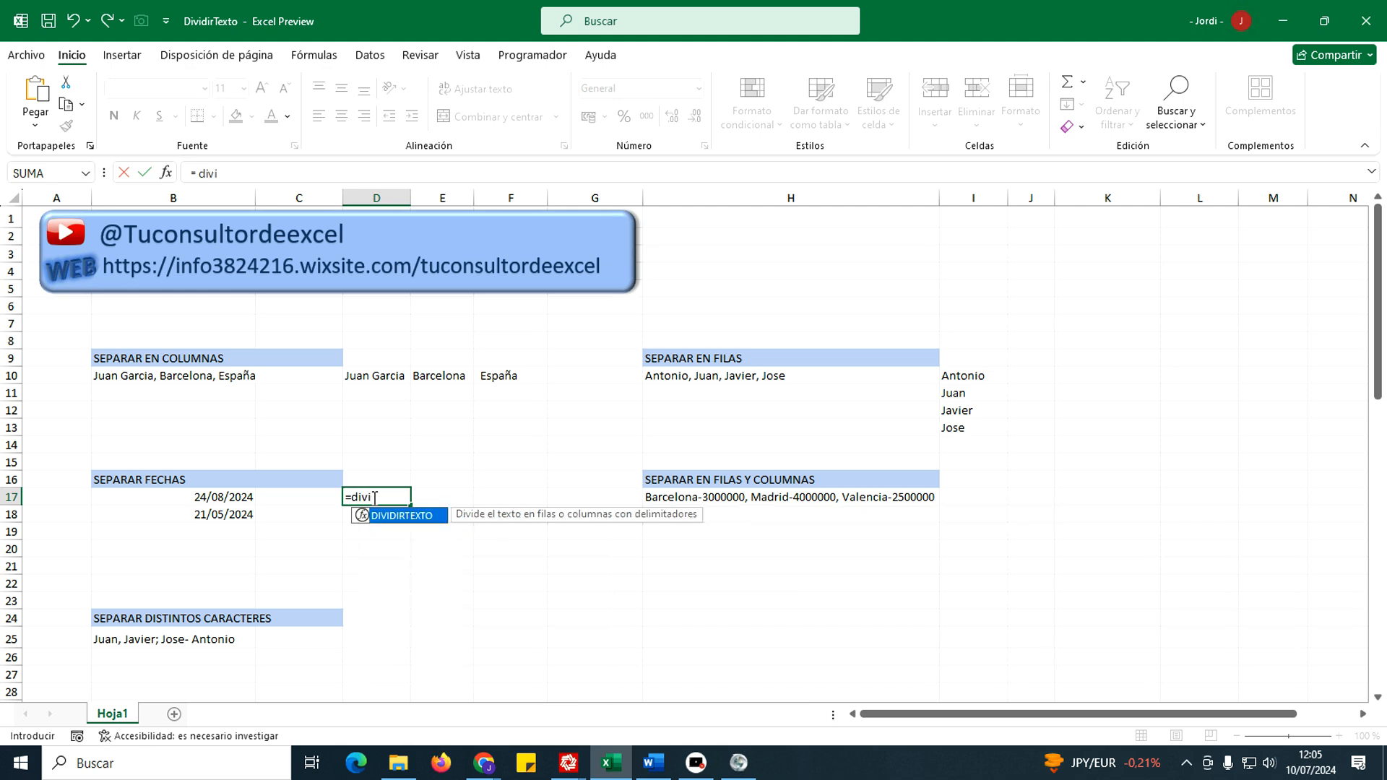
{"action": "double_click", "coordinate": [394, 515]}
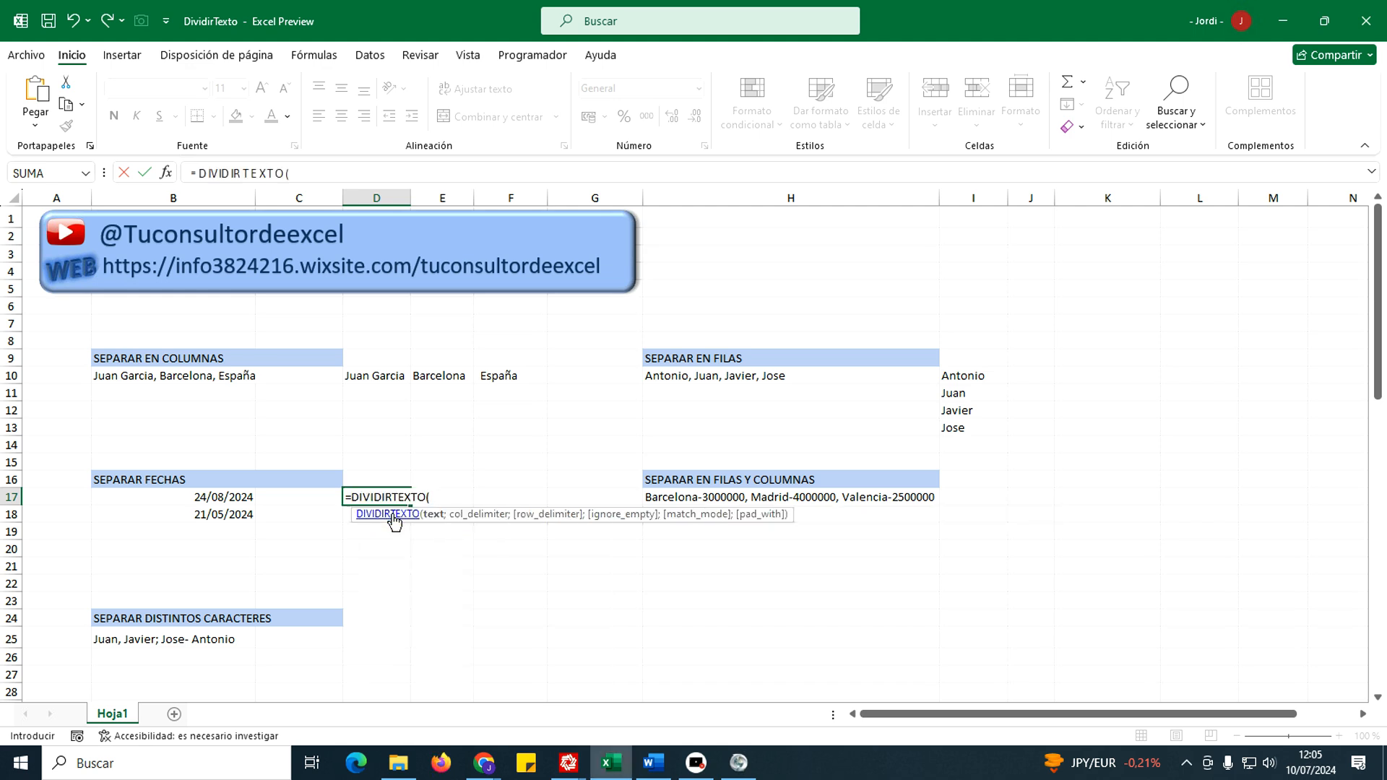
{"action": "left_click", "coordinate": [205, 497]}
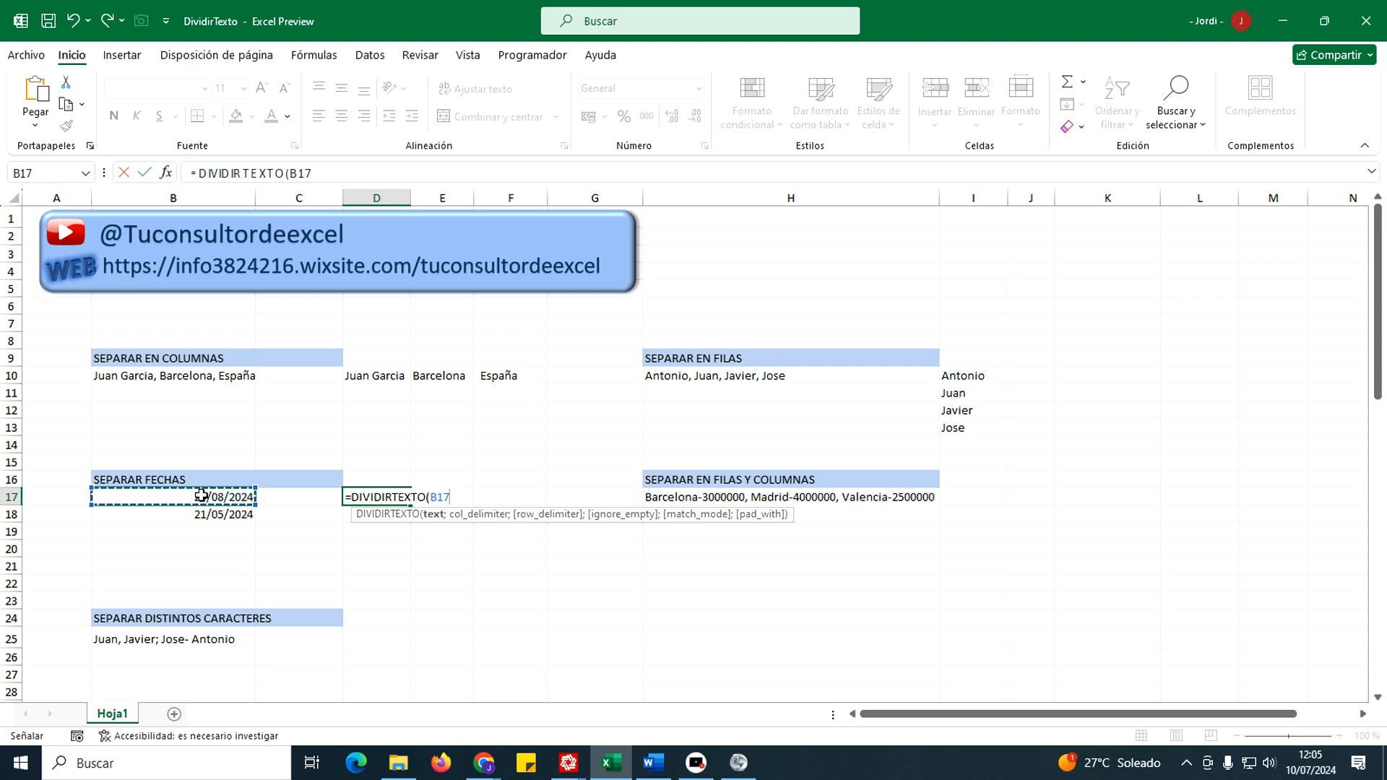
{"action": "type", "text": "("}
{"action": "key", "text": "BackSpace"}
{"action": "key", "text": "BackSpace"}
{"action": "key", "text": "BackSpace"}
{"action": "key", "text": "BackSpace"}
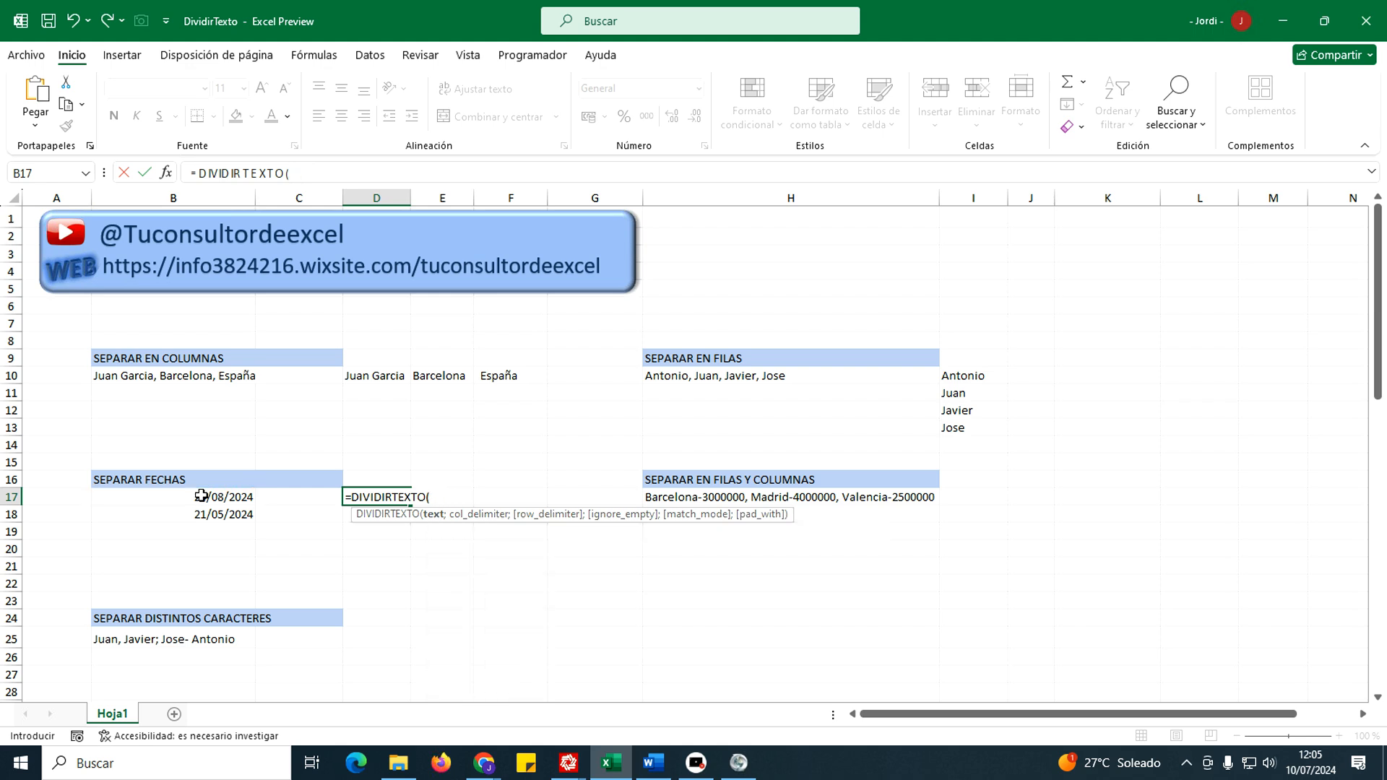
Nest TEXTO(B17;"dd/mm/aaaa") as the text argument of the DIVIDIRTEXTO formula in D17.
{"action": "type", "text": "Text"}
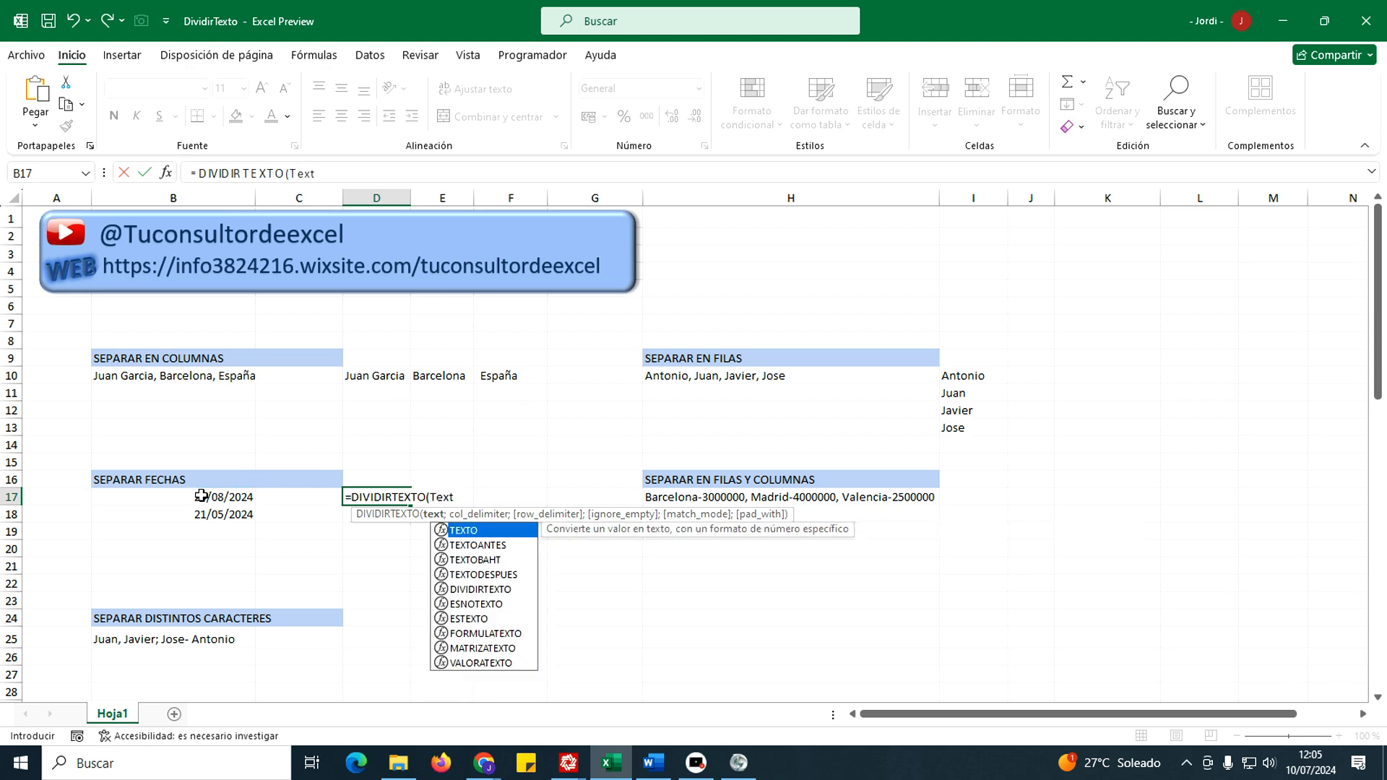
{"action": "key", "text": "Tab"}
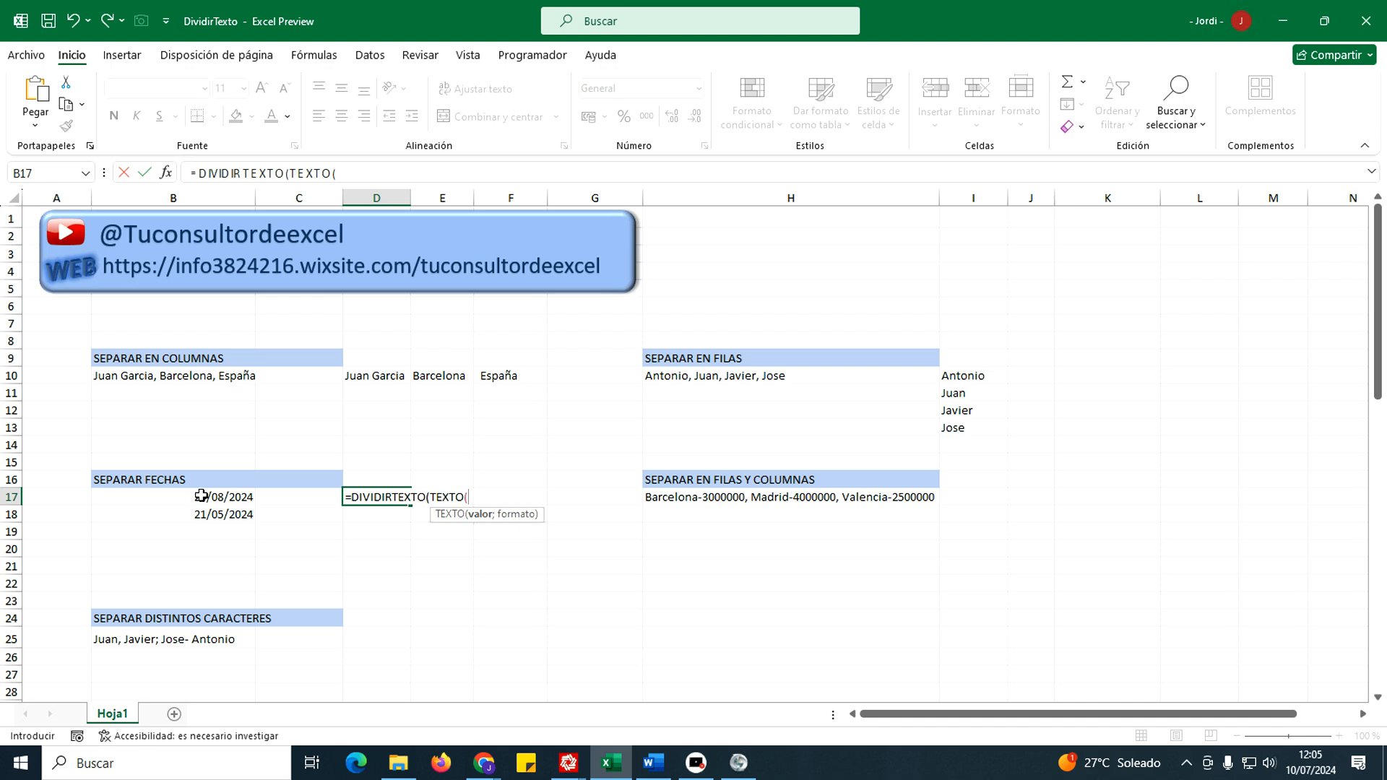
{"action": "left_click", "coordinate": [201, 496]}
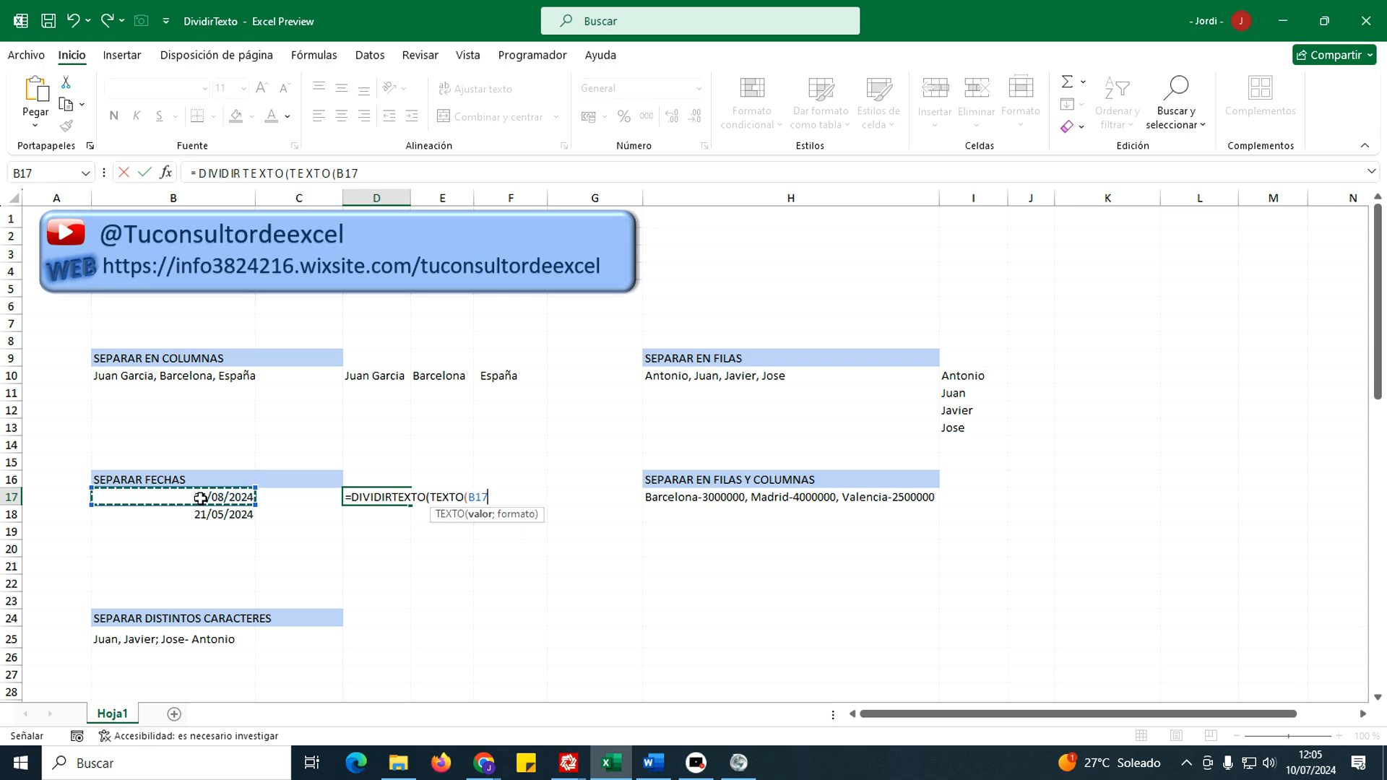
{"action": "type", "text": ";"}
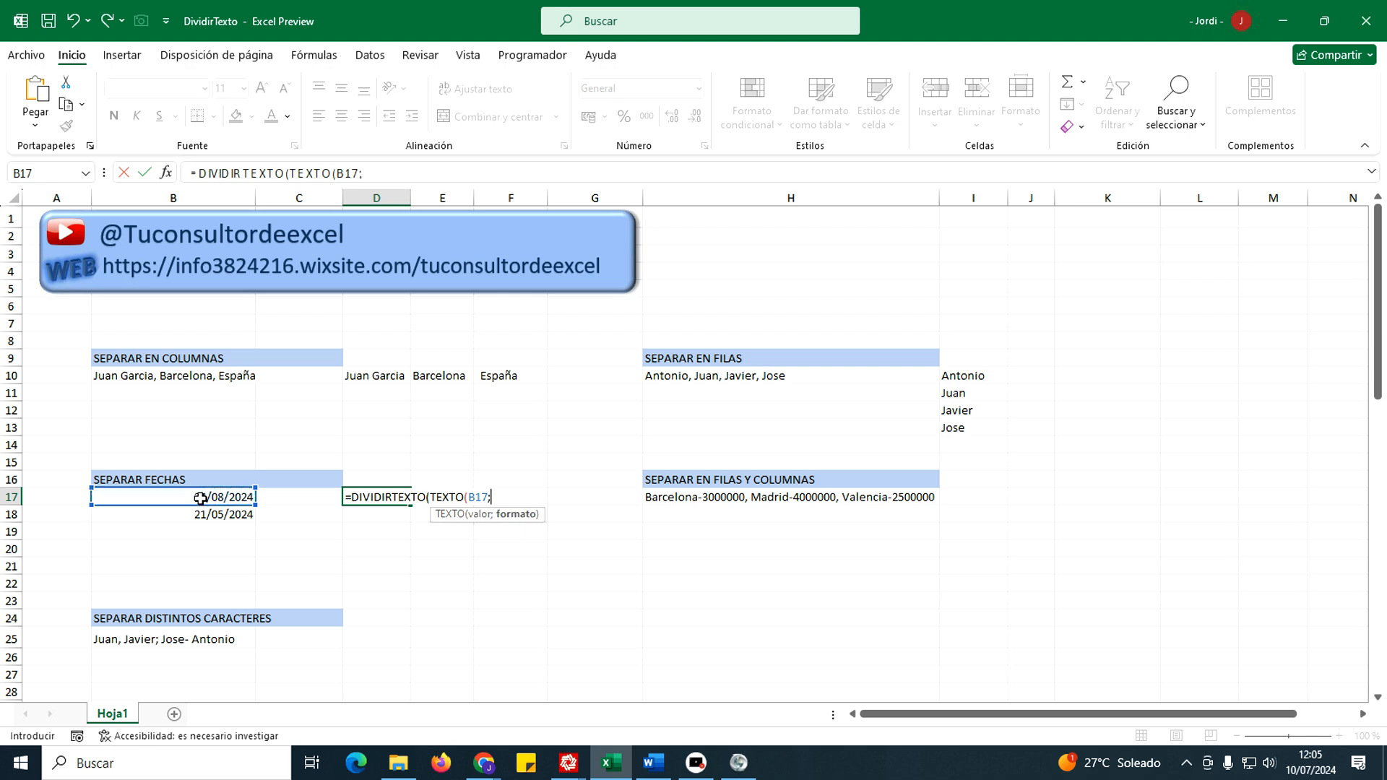
{"action": "type", "text": "\"dd/mm/aaaa"}
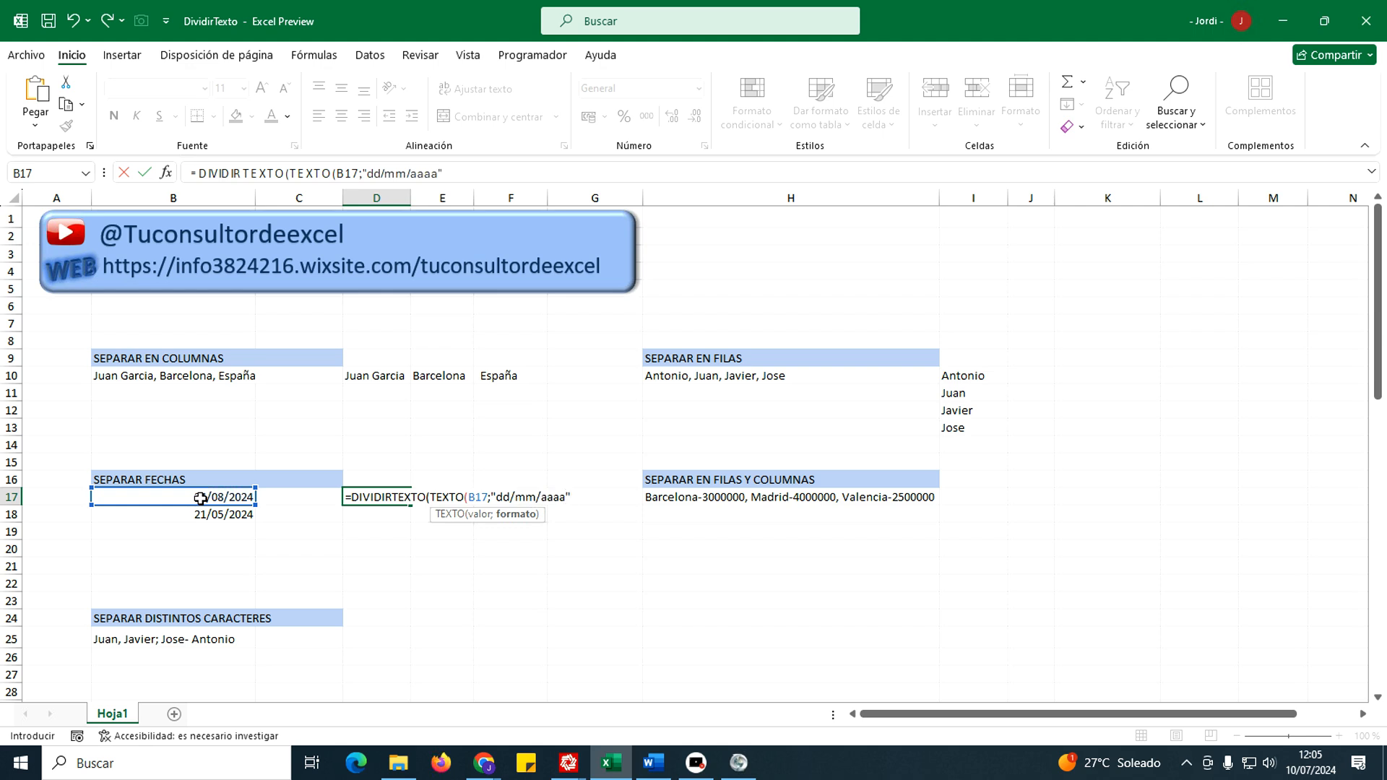
{"action": "type", "text": ")"}
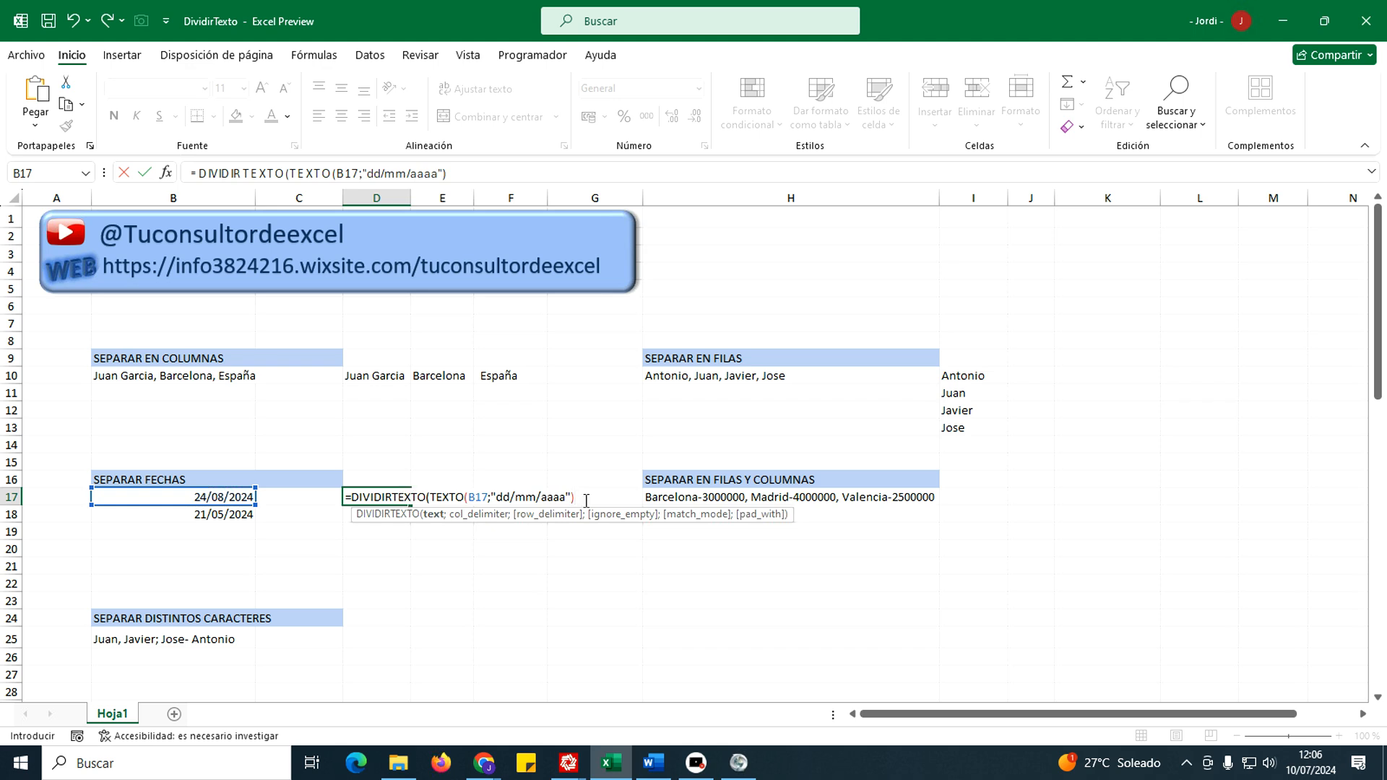
Set "/" as the column delimiter of the D17 formula and enter it.
{"action": "type", "text": ";\"/"}
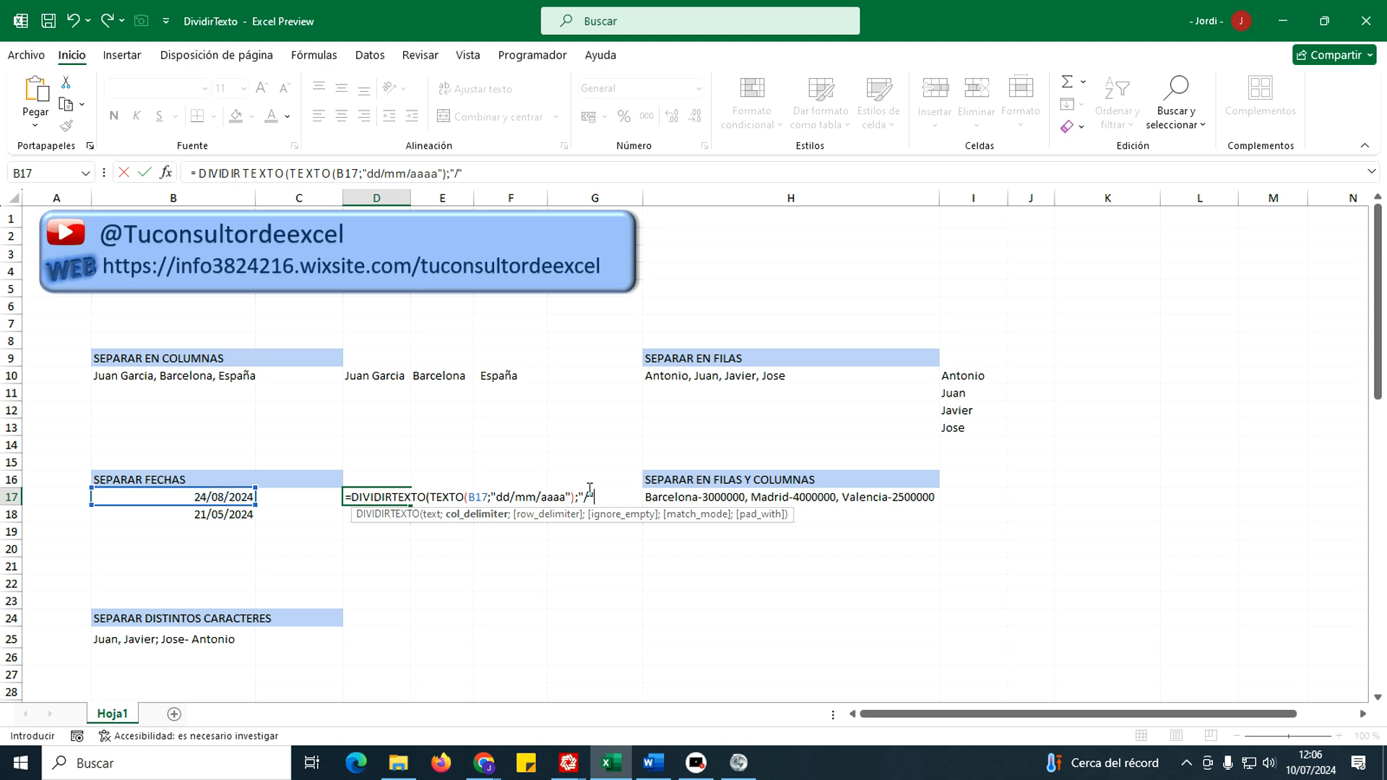
{"action": "type", "text": ")"}
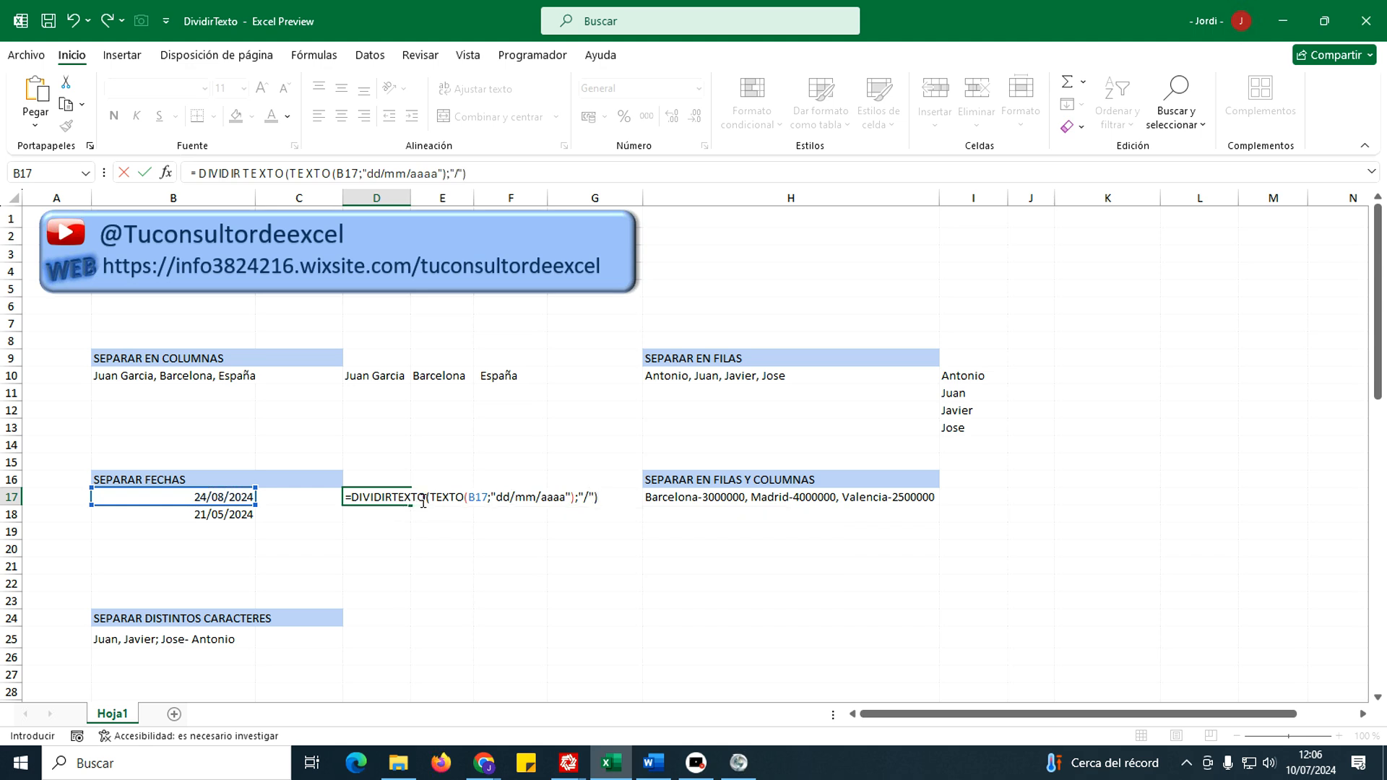
{"action": "left_click_drag", "start_coordinate": [429, 496], "coordinate": [576, 497]}
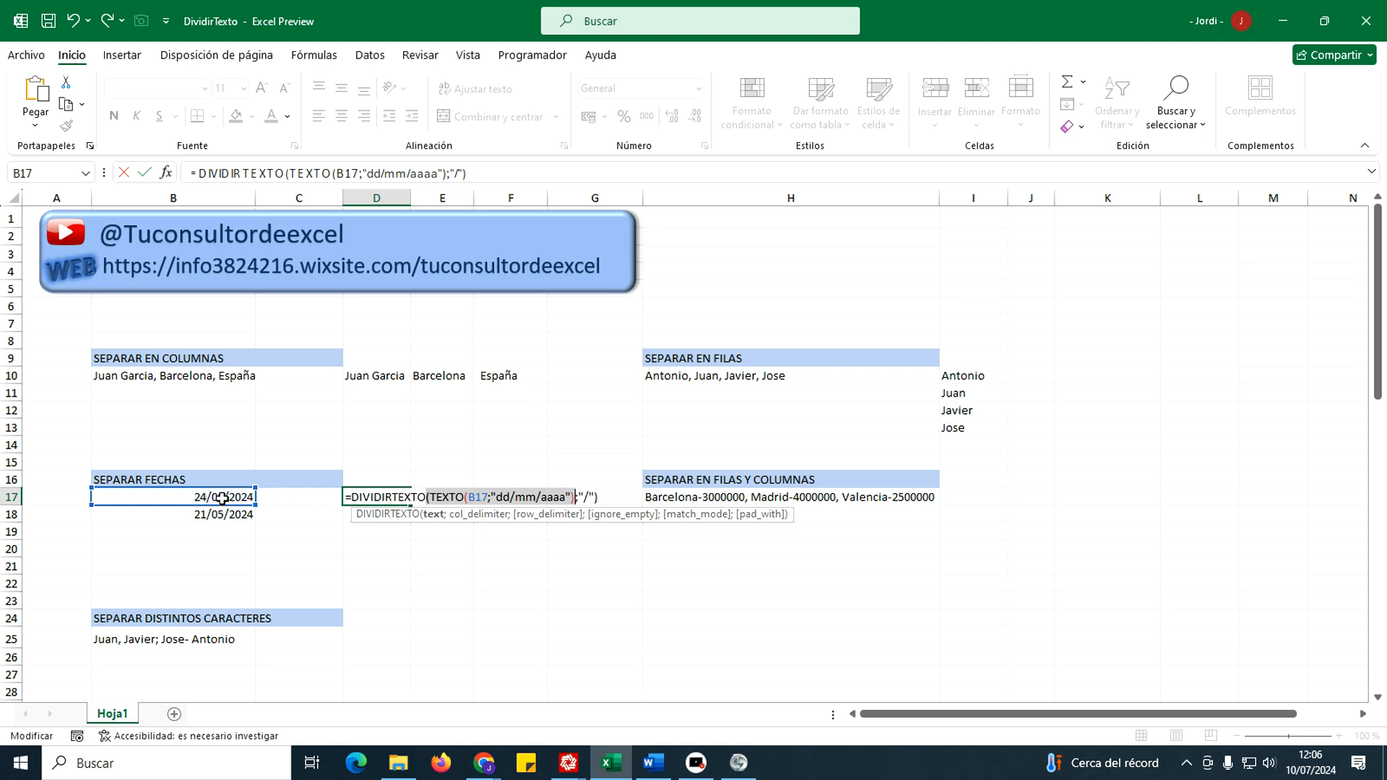
{"action": "left_click", "coordinate": [602, 497]}
{"action": "key", "text": "Return"}
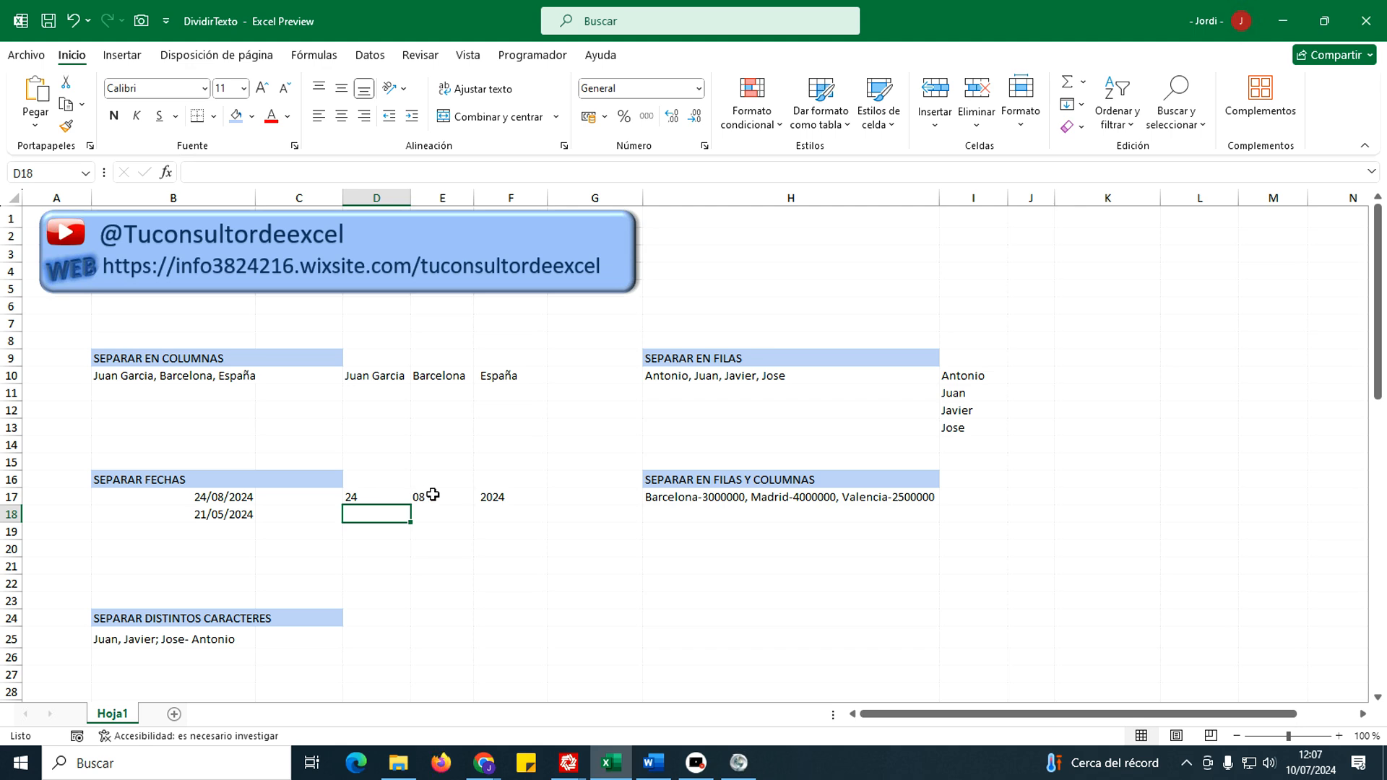
Fill the D17 formula down to D18 to split the second date.
{"action": "left_click", "coordinate": [372, 497]}
{"action": "left_click_drag", "start_coordinate": [410, 505], "coordinate": [405, 522]}
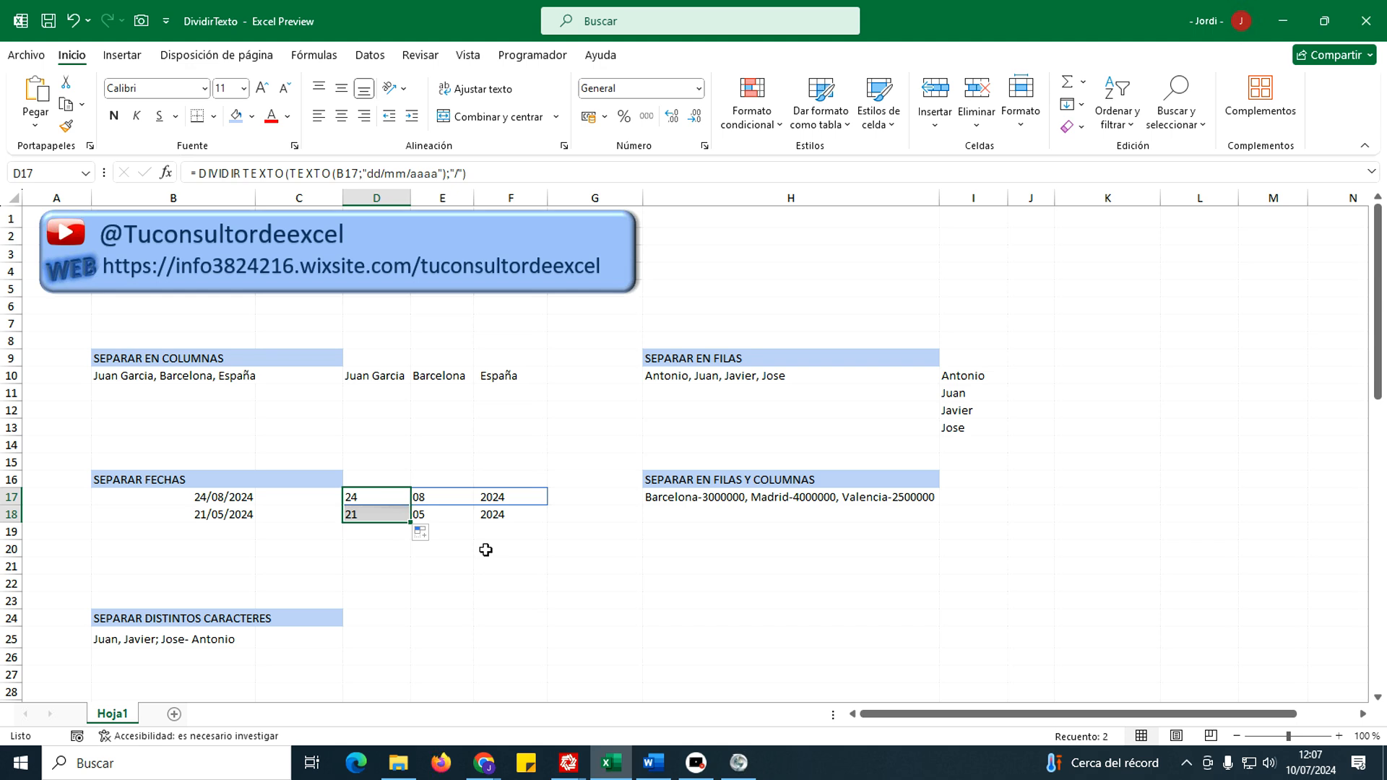
{"action": "left_click", "coordinate": [391, 499]}
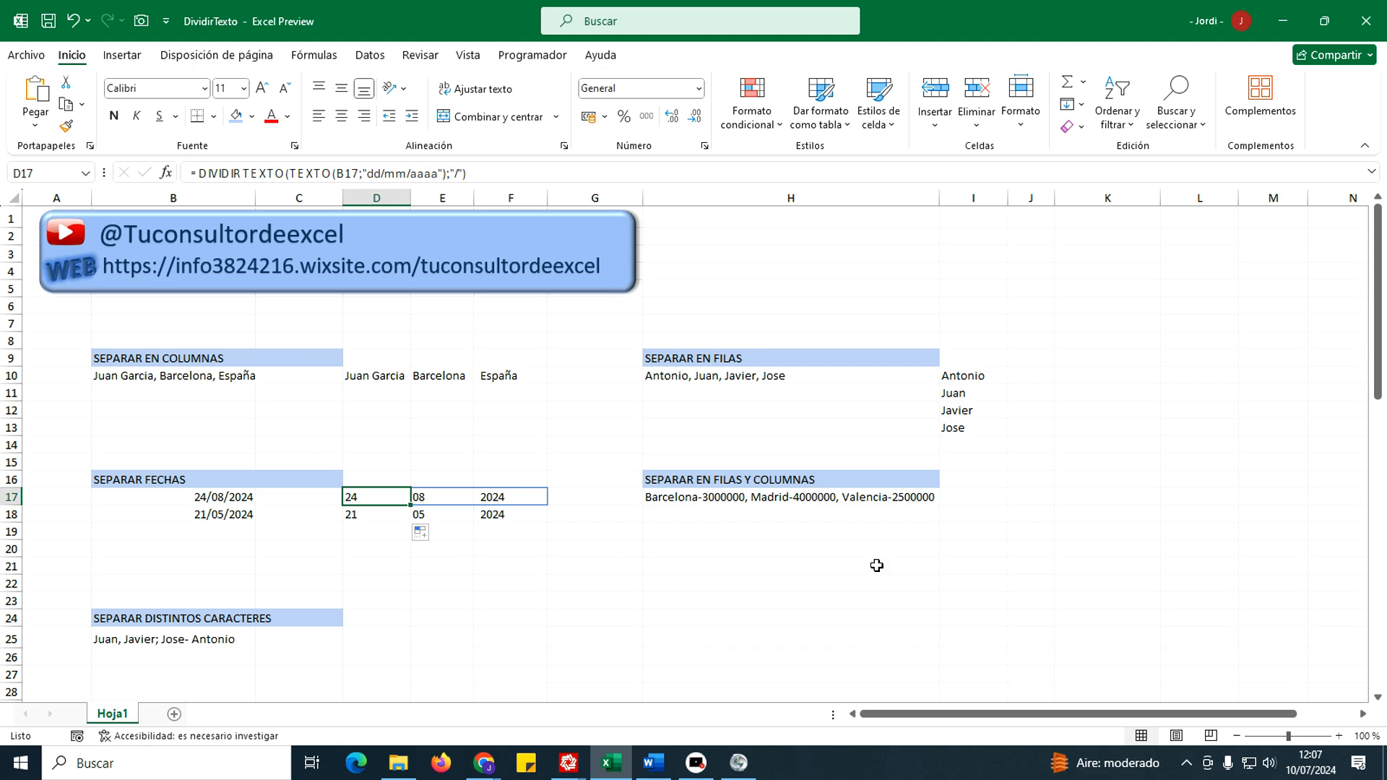
Enter a DIVIDIRTEXTO formula in I17 that splits H17 using "-" as the column delimiter and "," as the row delimiter.
{"action": "left_click", "coordinate": [972, 494]}
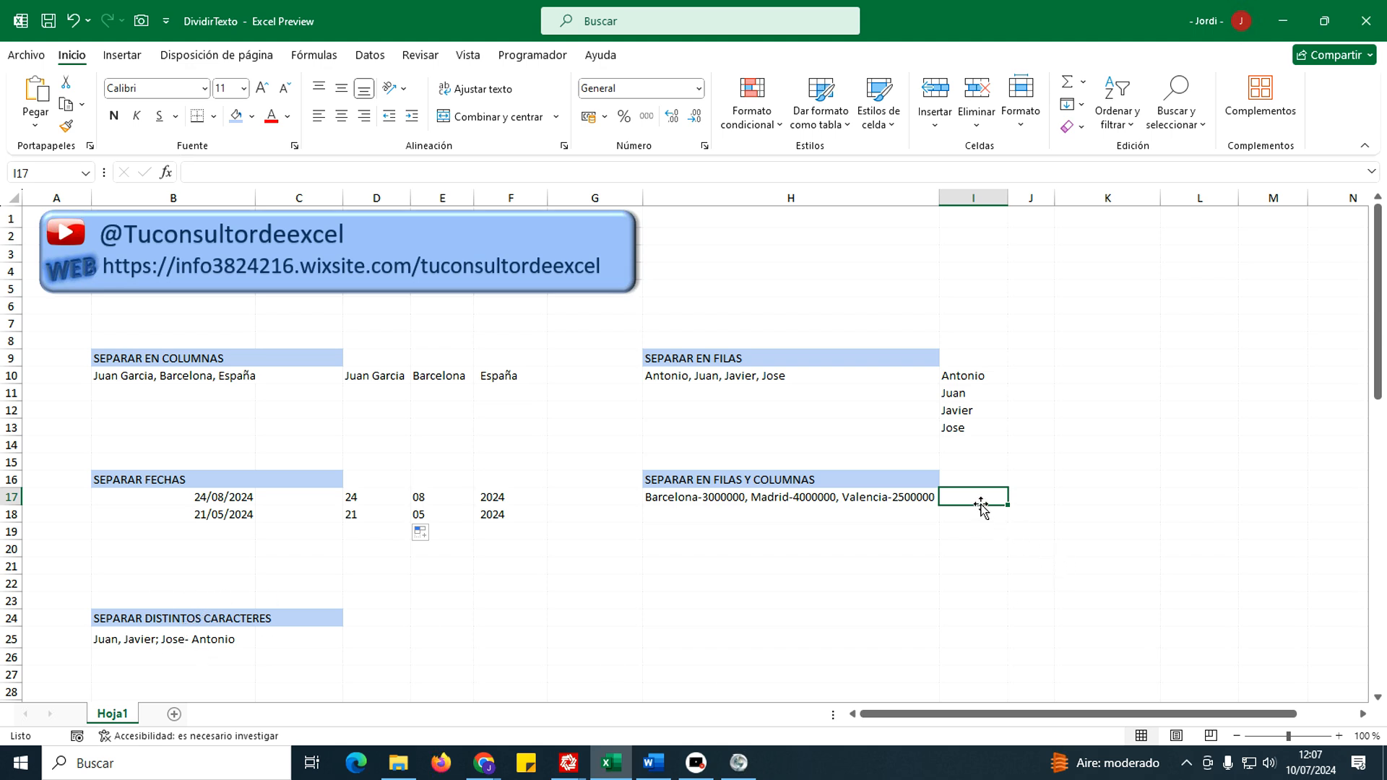
{"action": "type", "text": "="}
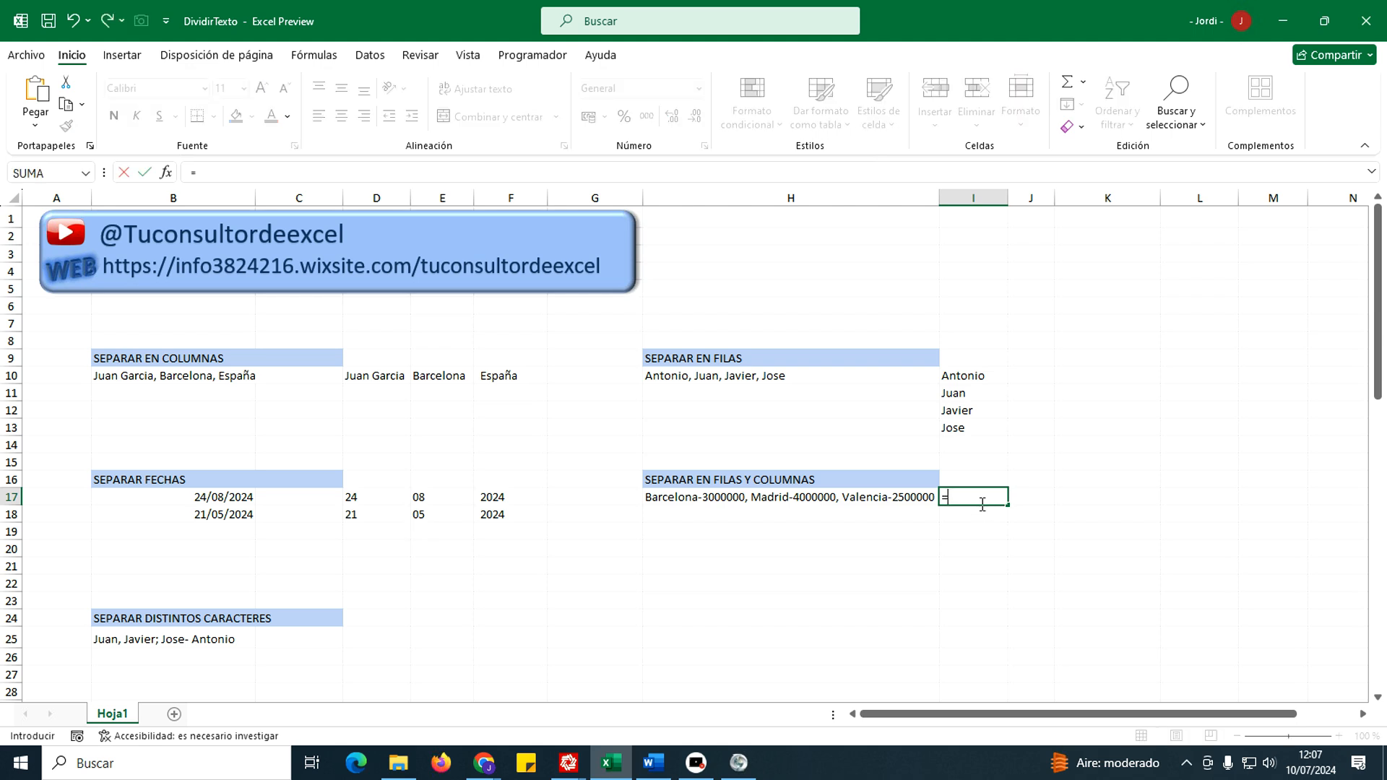
{"action": "type", "text": "dividi"}
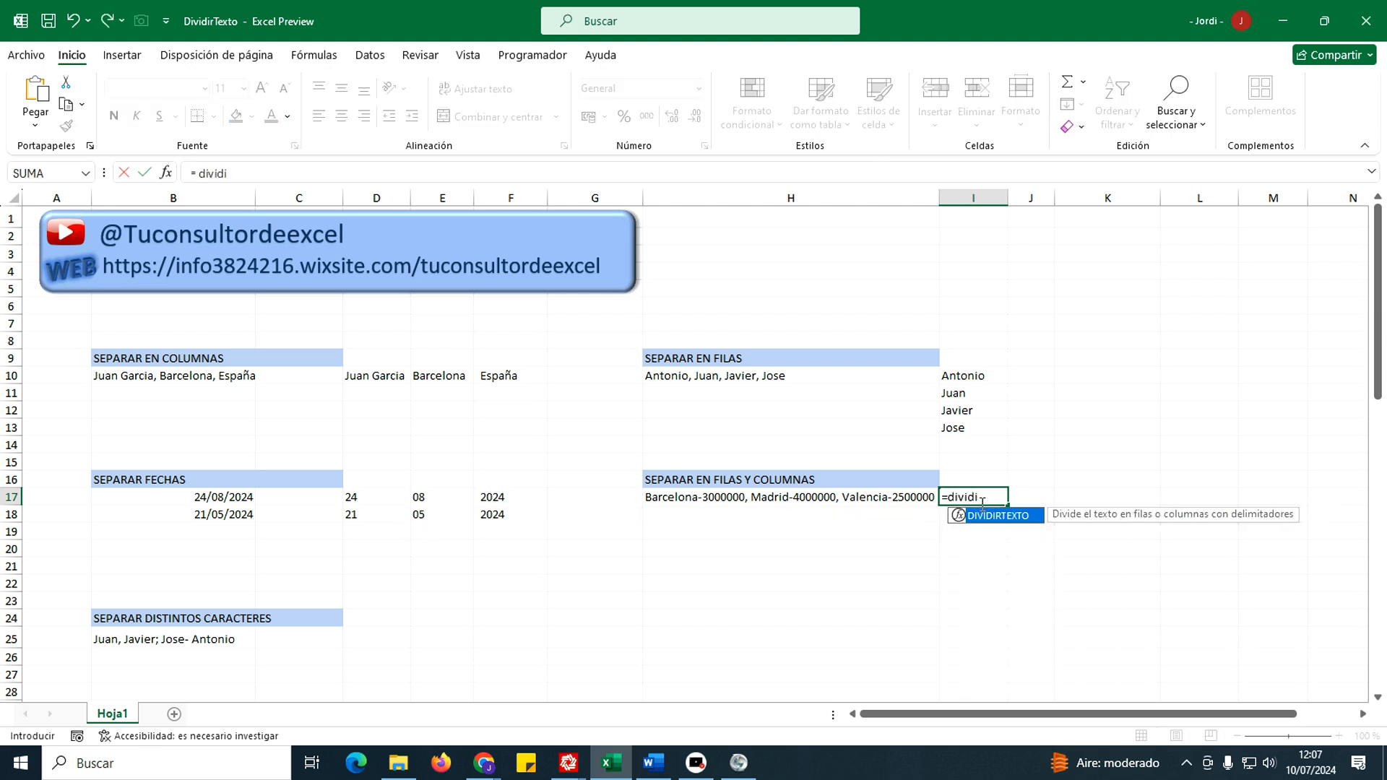
{"action": "double_click", "coordinate": [980, 515]}
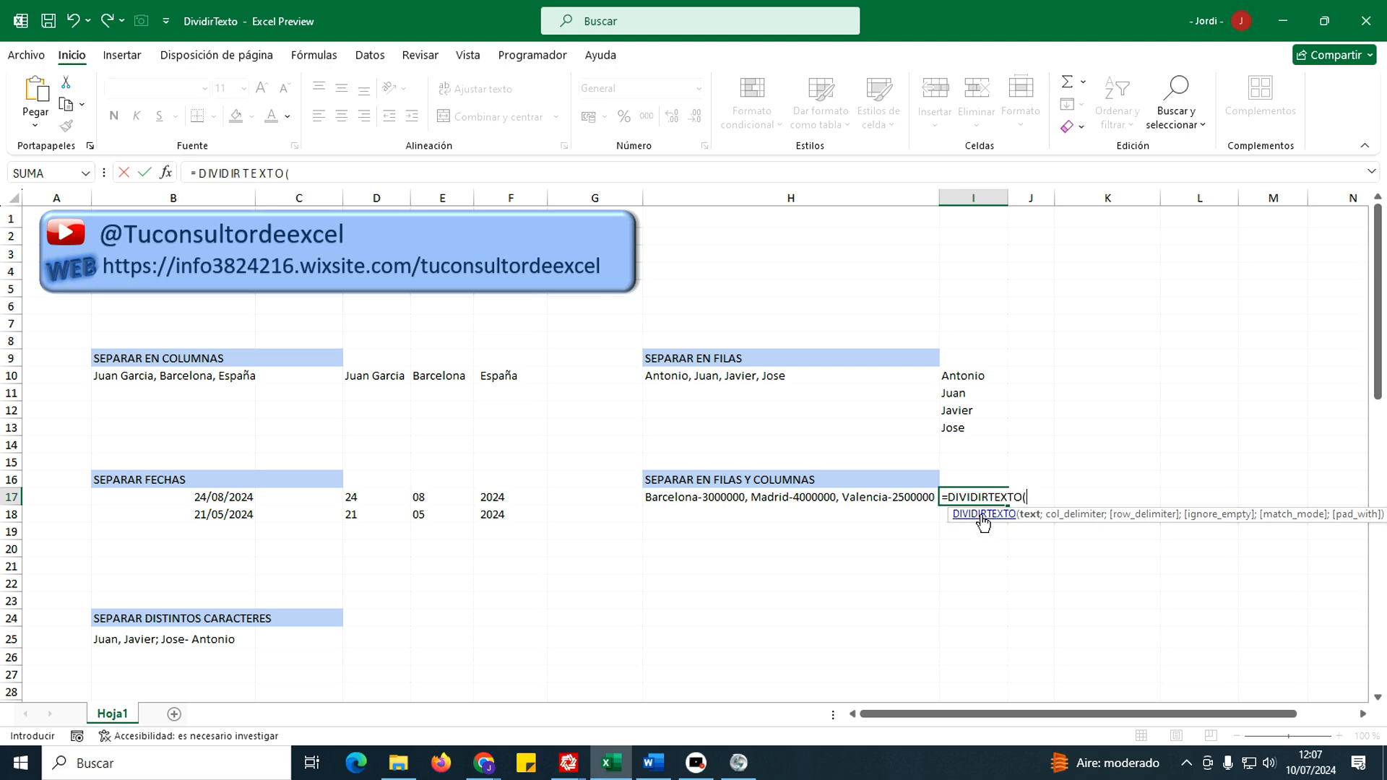
{"action": "left_click", "coordinate": [781, 499]}
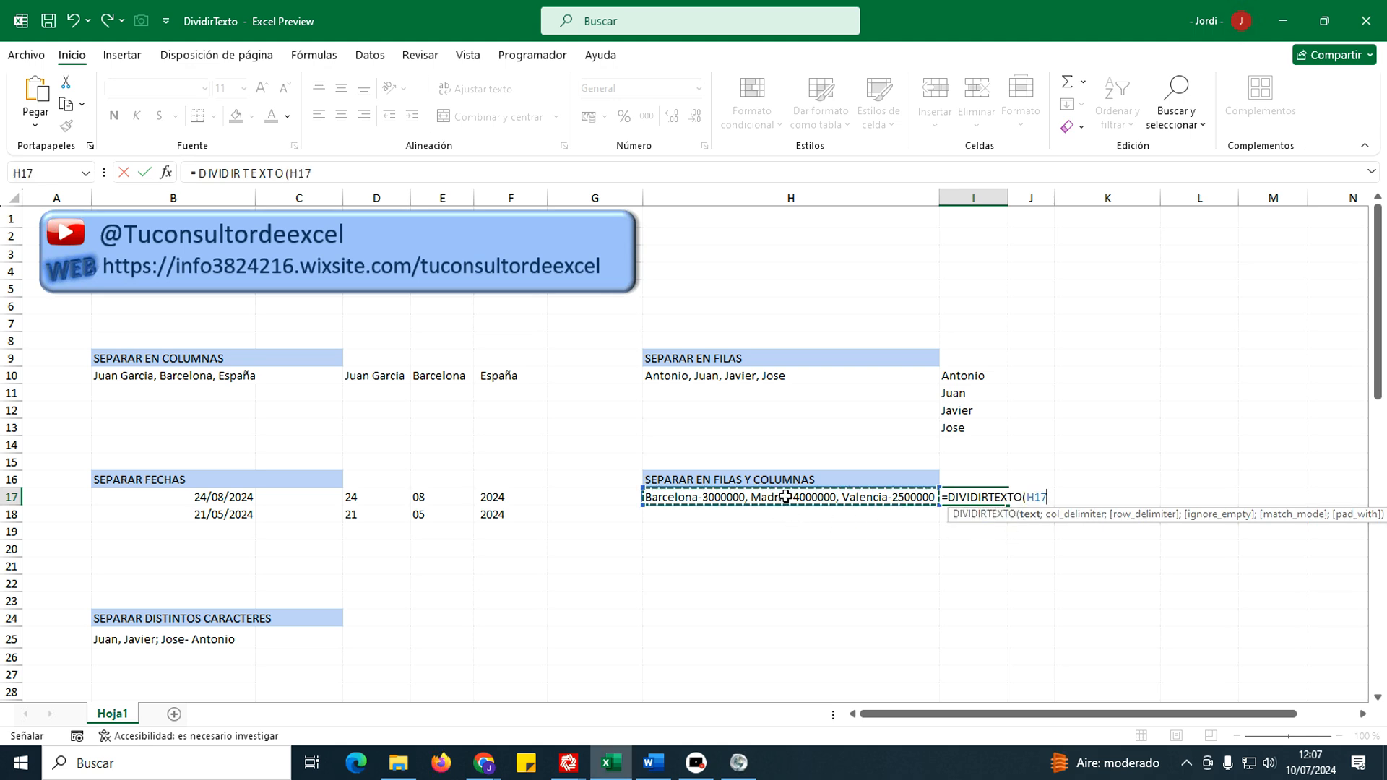
{"action": "type", "text": ";\"-"}
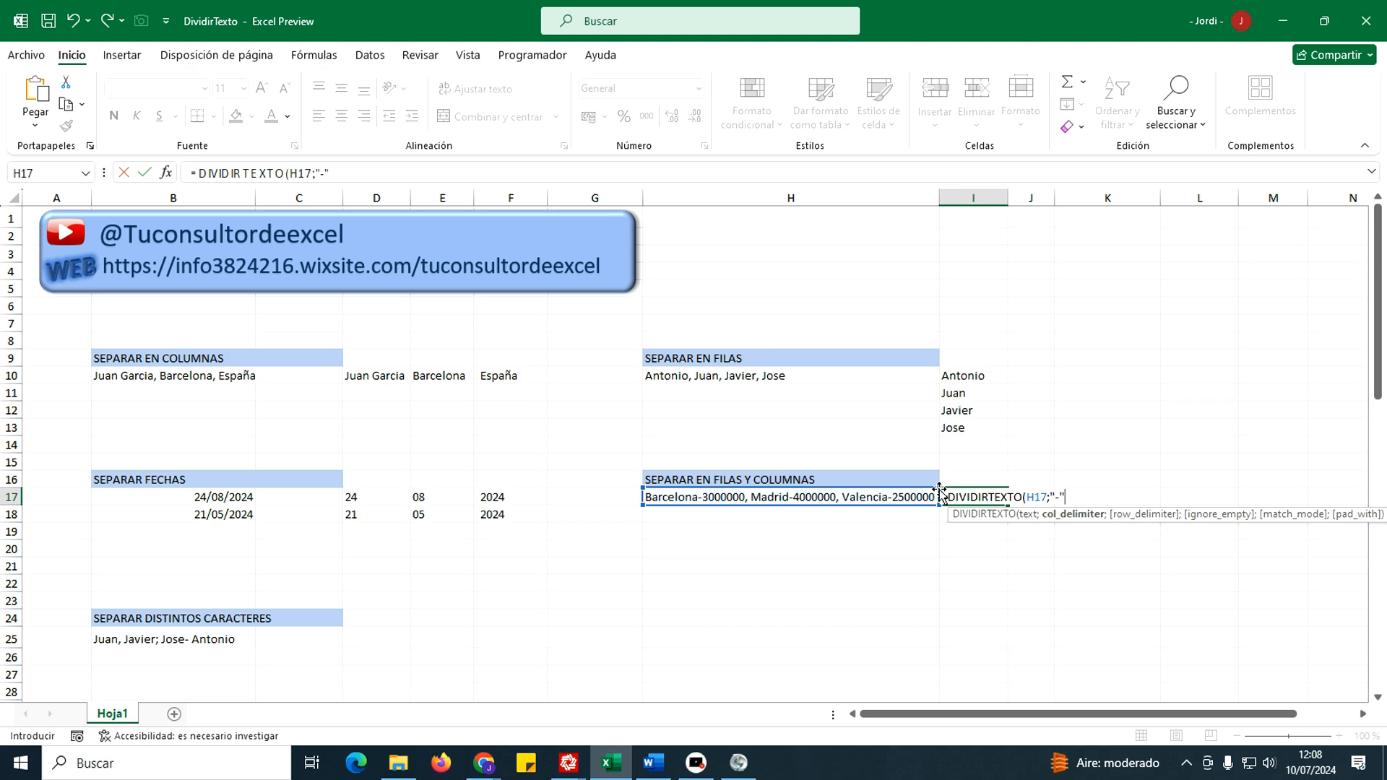
{"action": "type", "text": ";"}
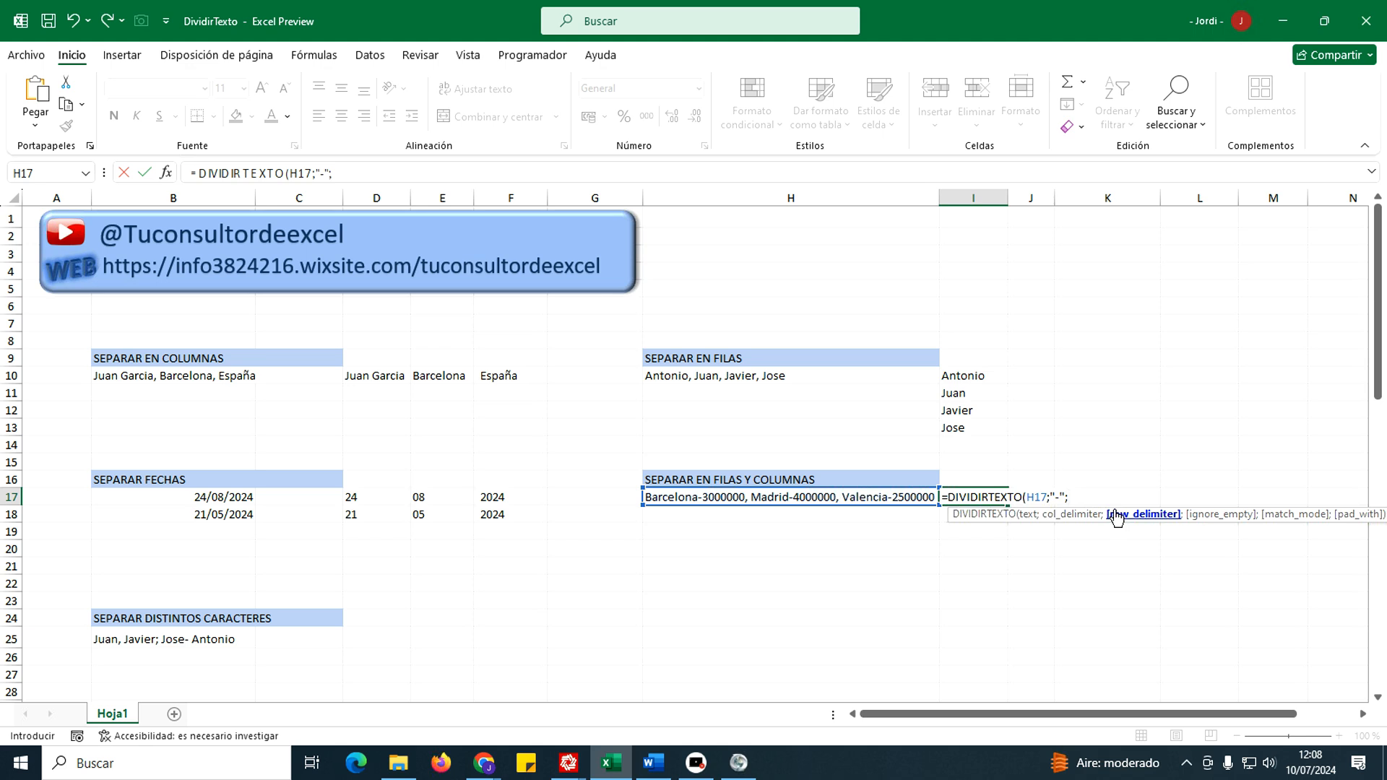
{"action": "type", "text": ",\")"}
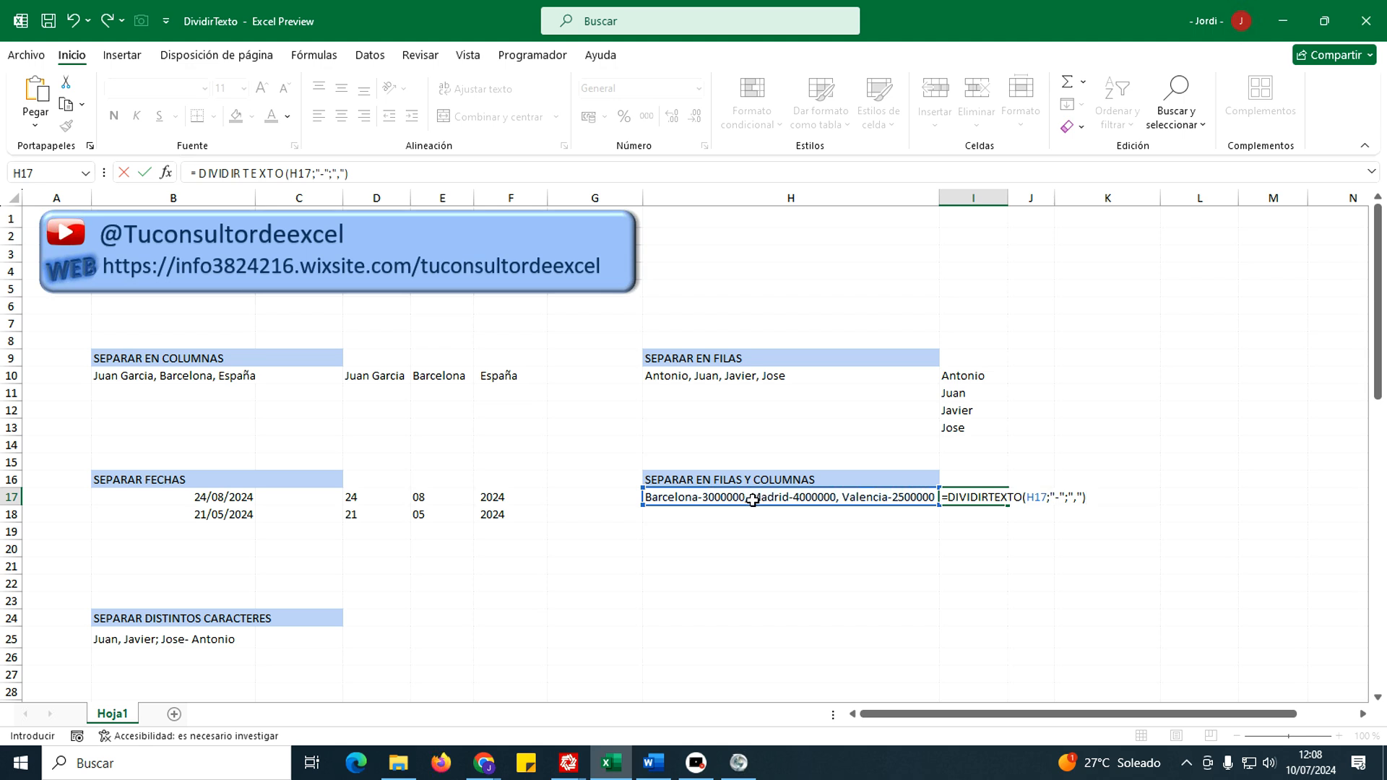
{"action": "key", "text": "Return"}
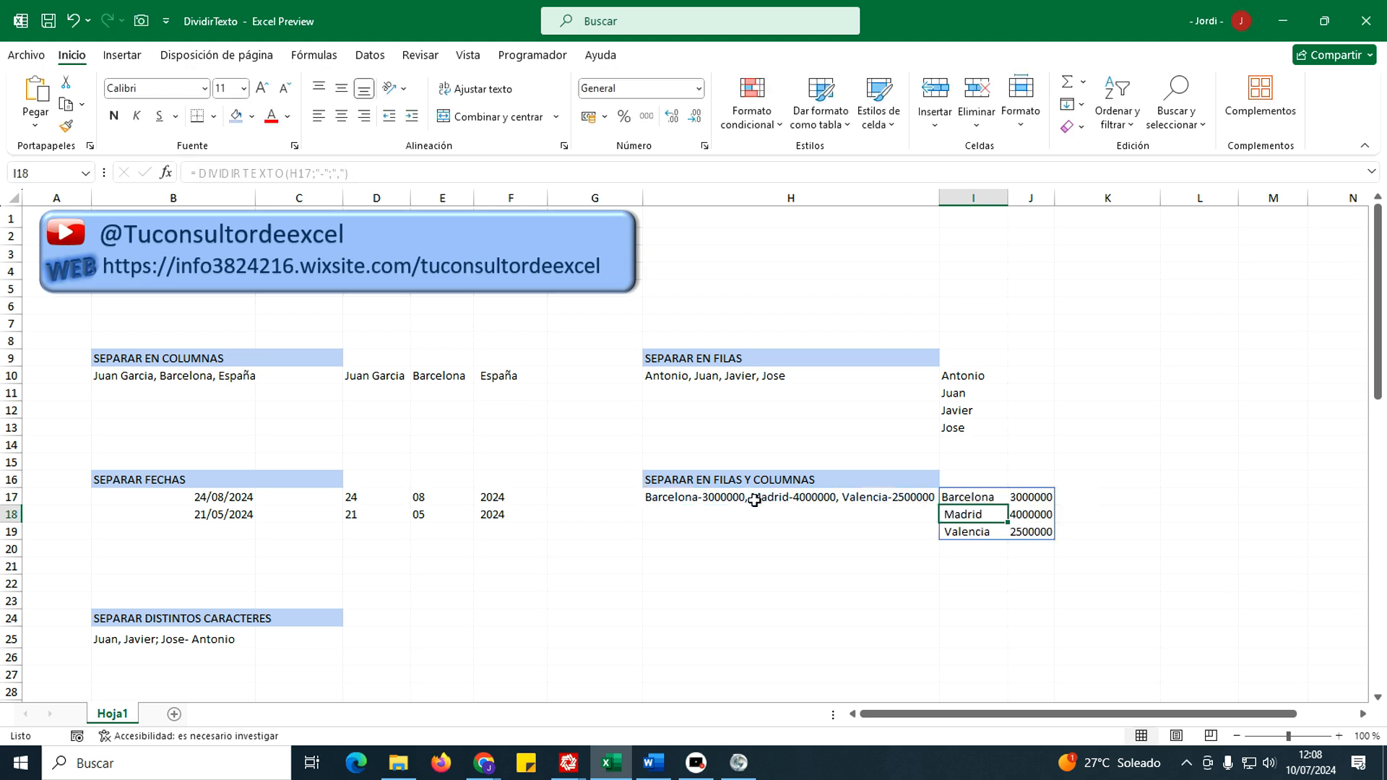
{"action": "left_click", "coordinate": [954, 498]}
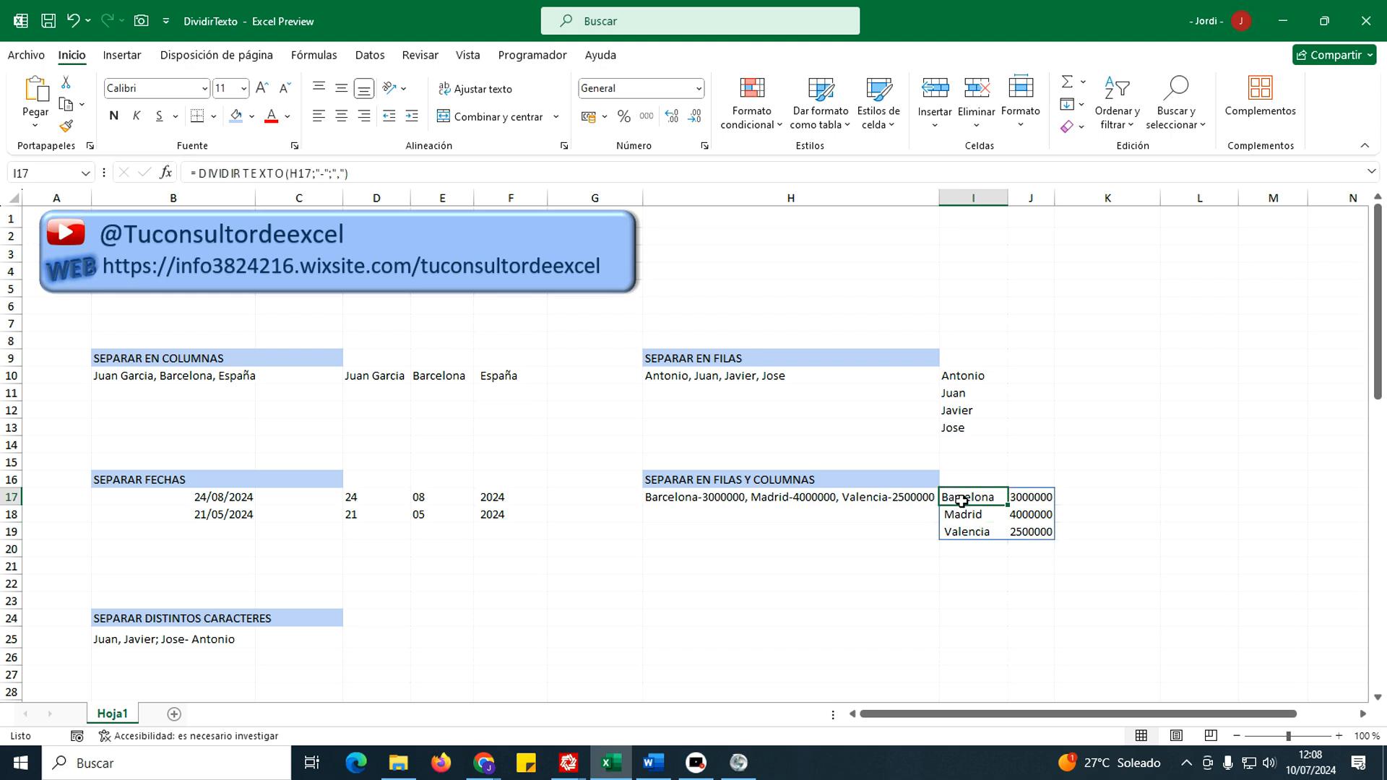
{"action": "left_click", "coordinate": [971, 516]}
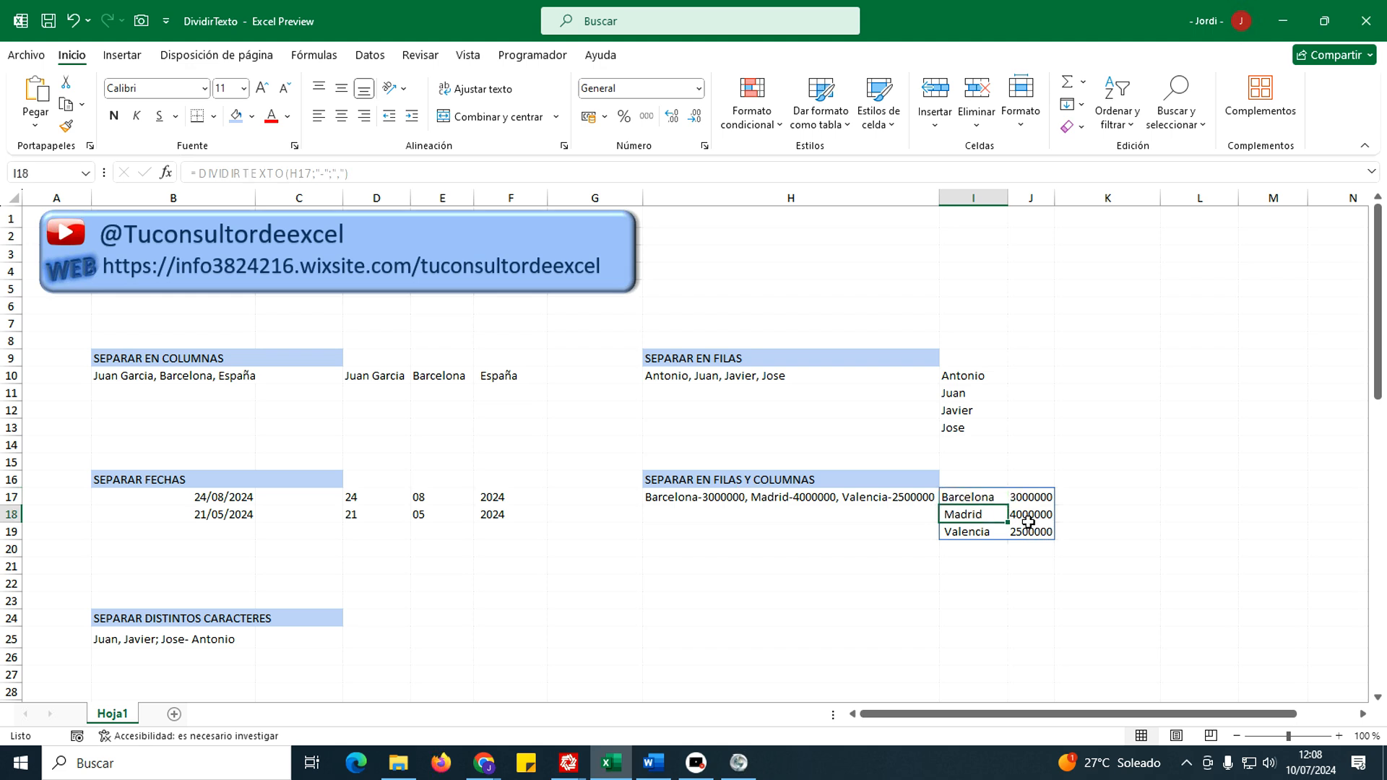
{"action": "left_click", "coordinate": [982, 533]}
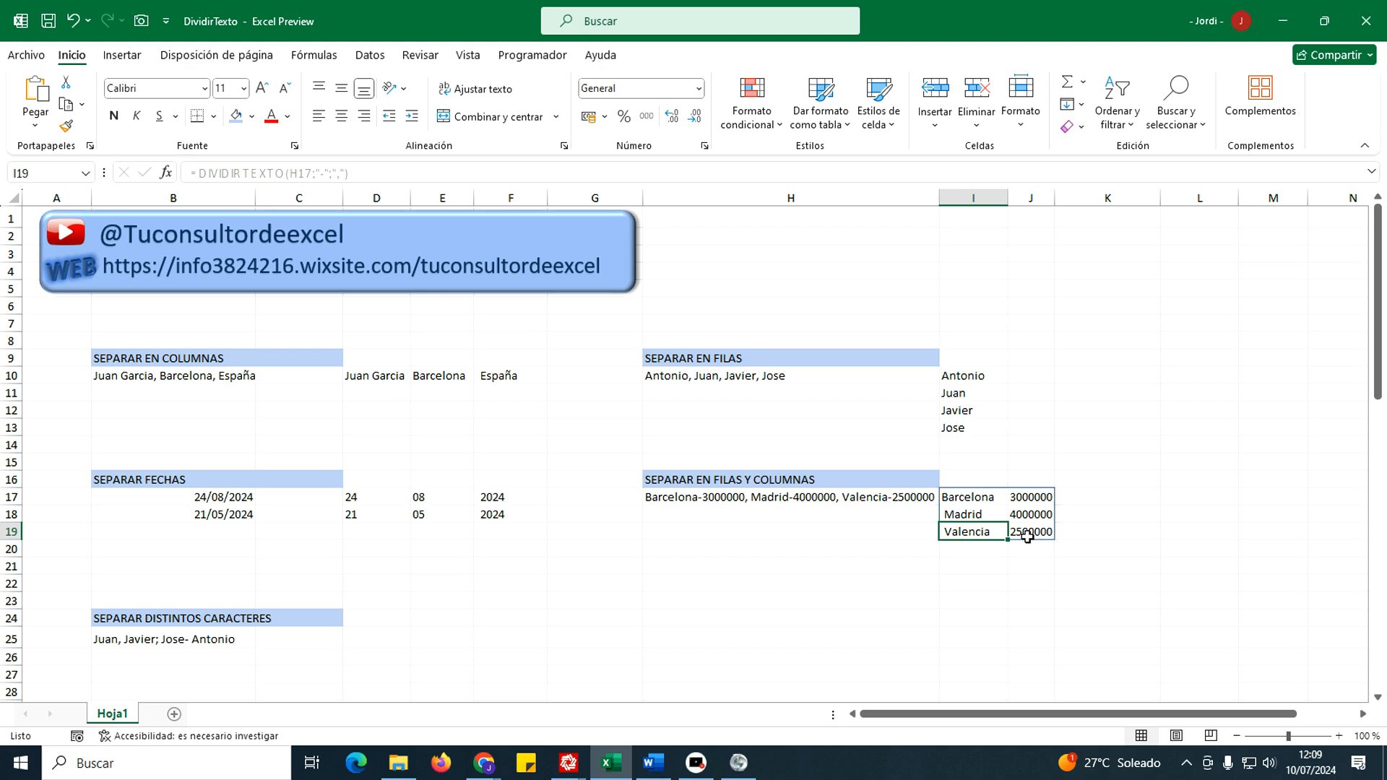
Enter a DIVIDIRTEXTO formula in D25 that splits B25 into columns with the delimiter array {", ";"; ";"- "}.
{"action": "left_click", "coordinate": [390, 635]}
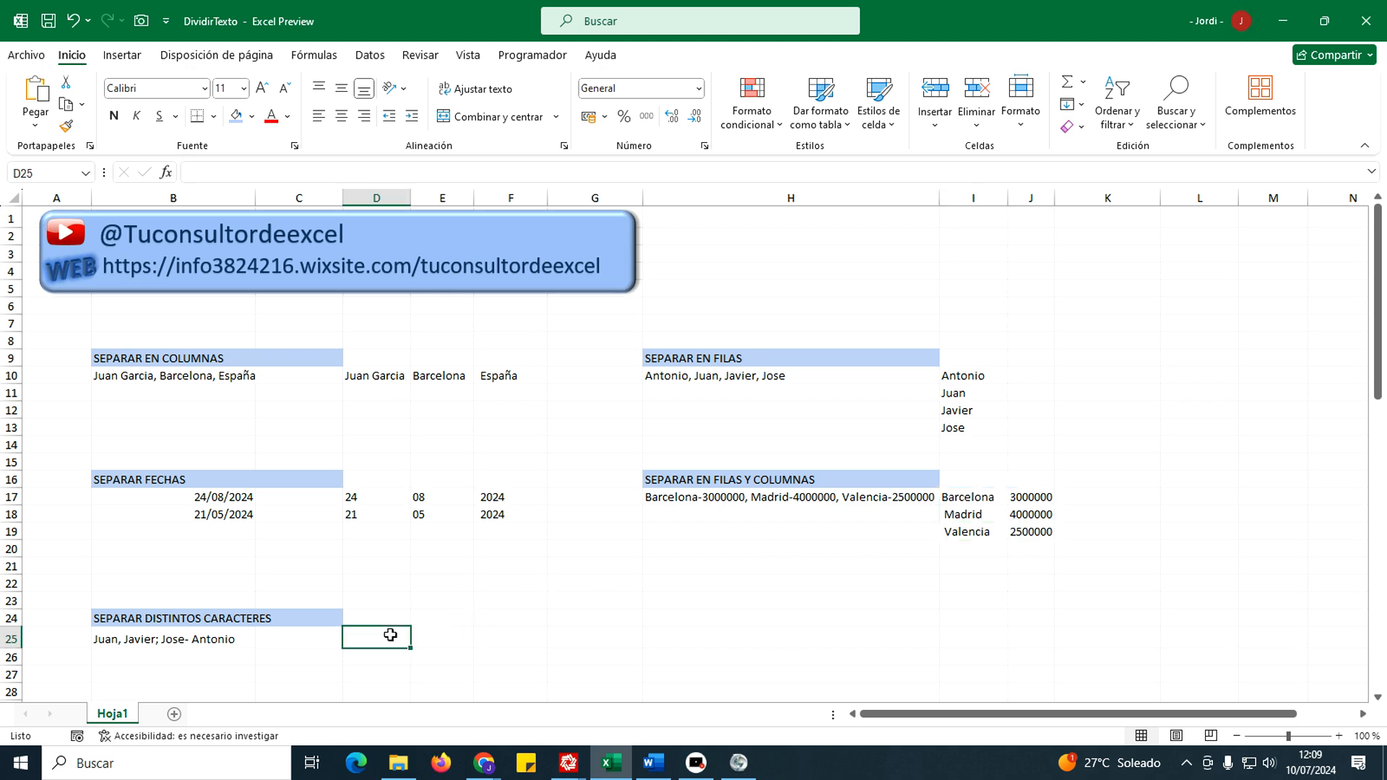
{"action": "type", "text": "=div"}
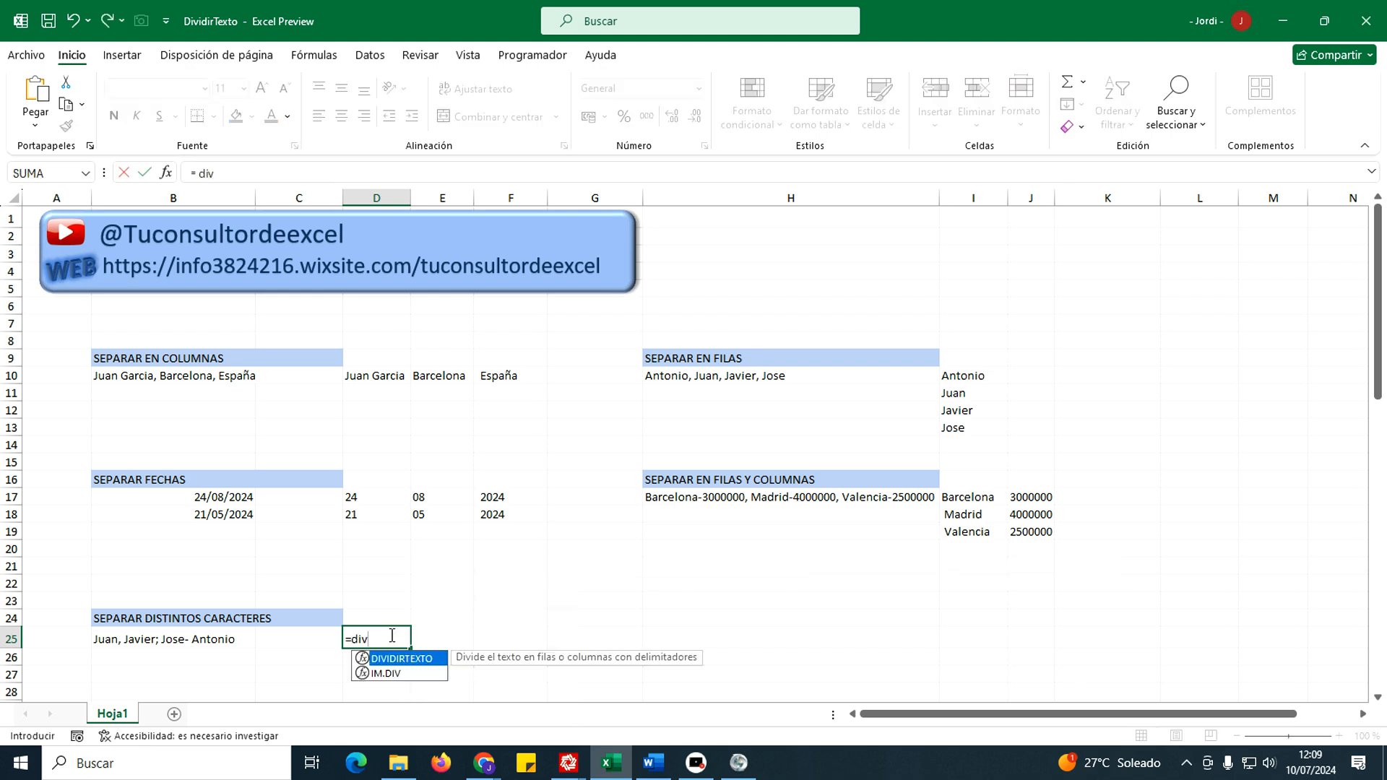
{"action": "key", "text": "Tab"}
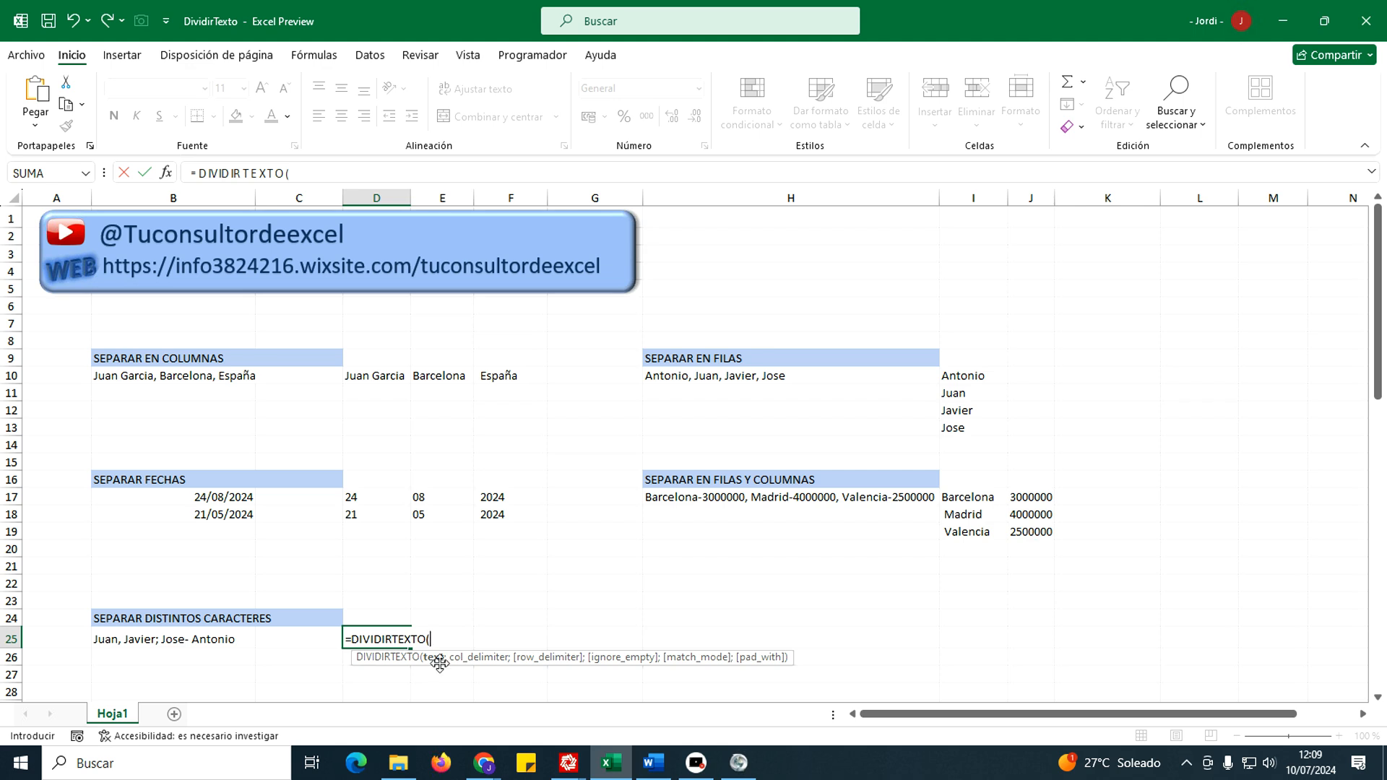
{"action": "left_click", "coordinate": [176, 640]}
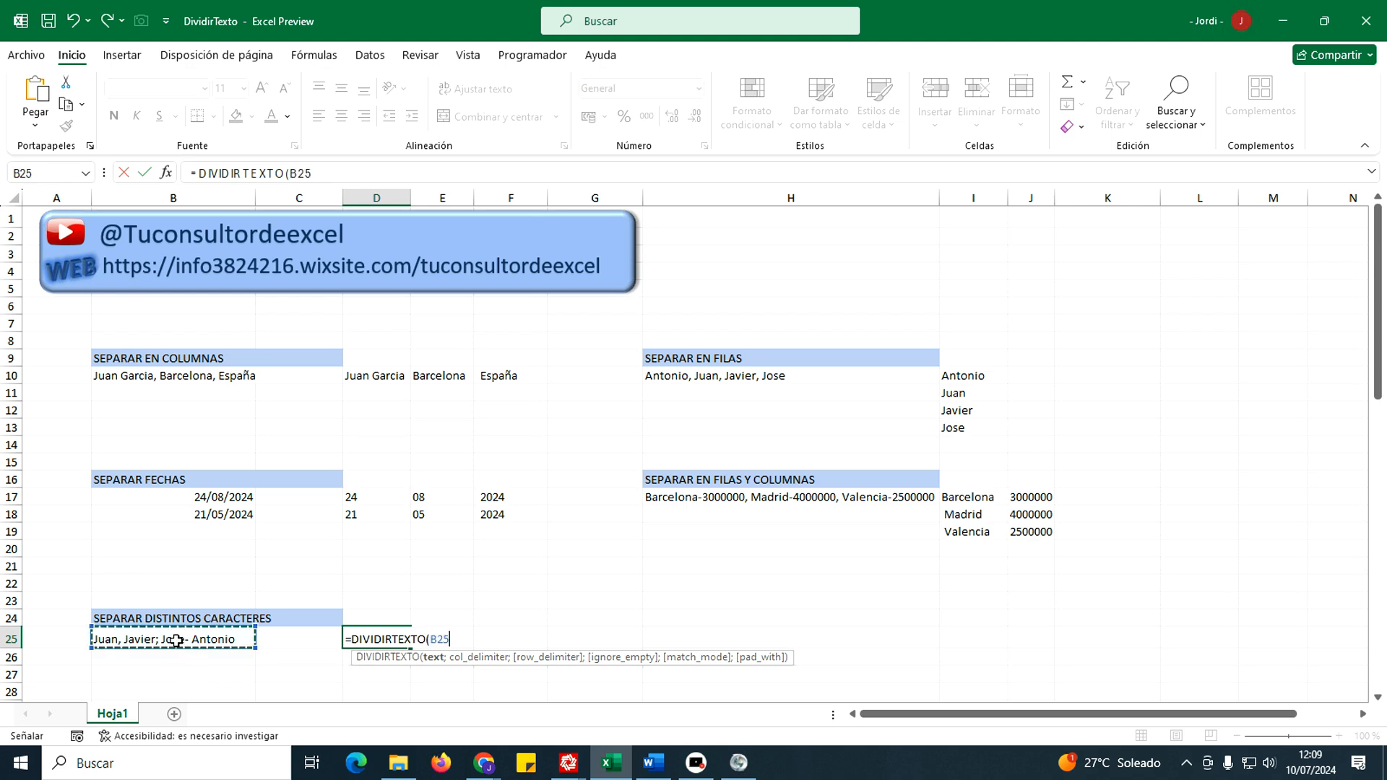
{"action": "type", "text": ";{\","}
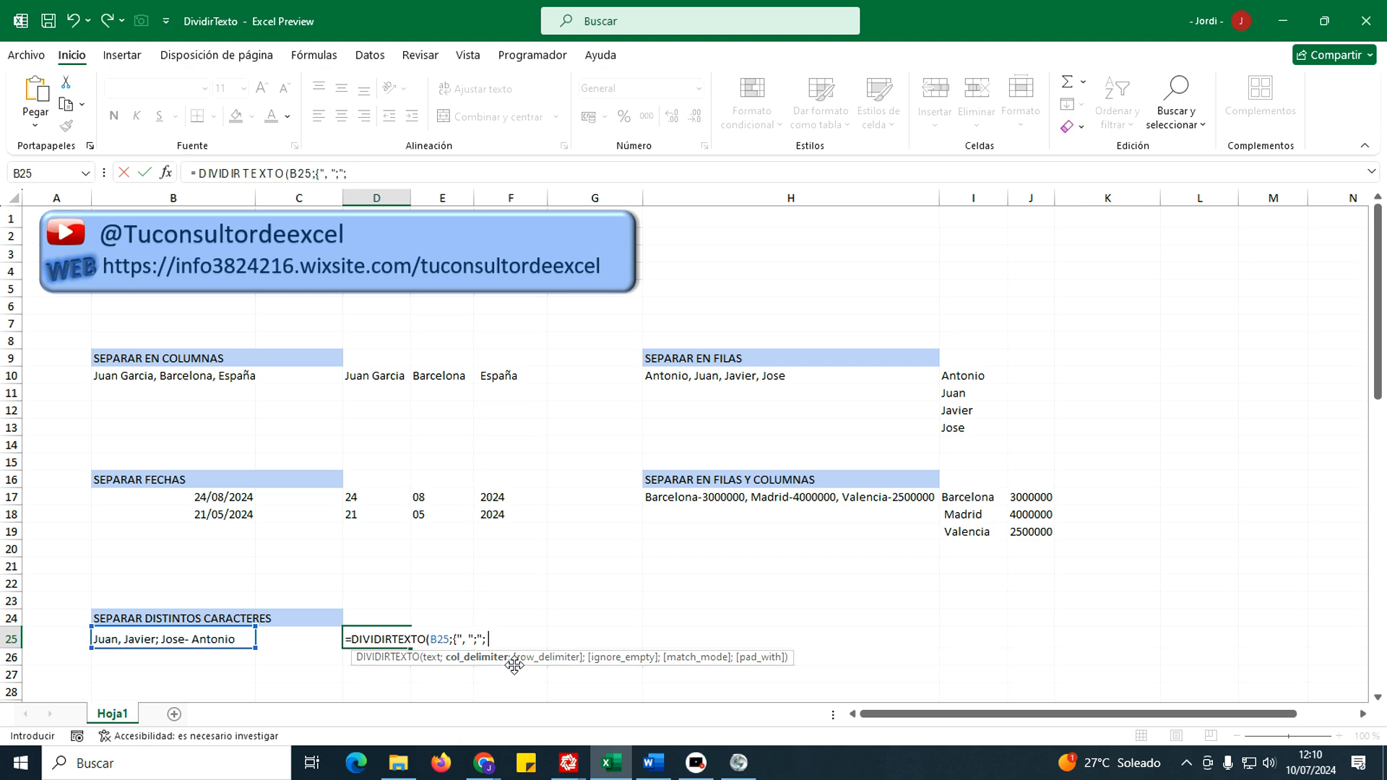
{"action": "type", "text": "\";\"- \""}
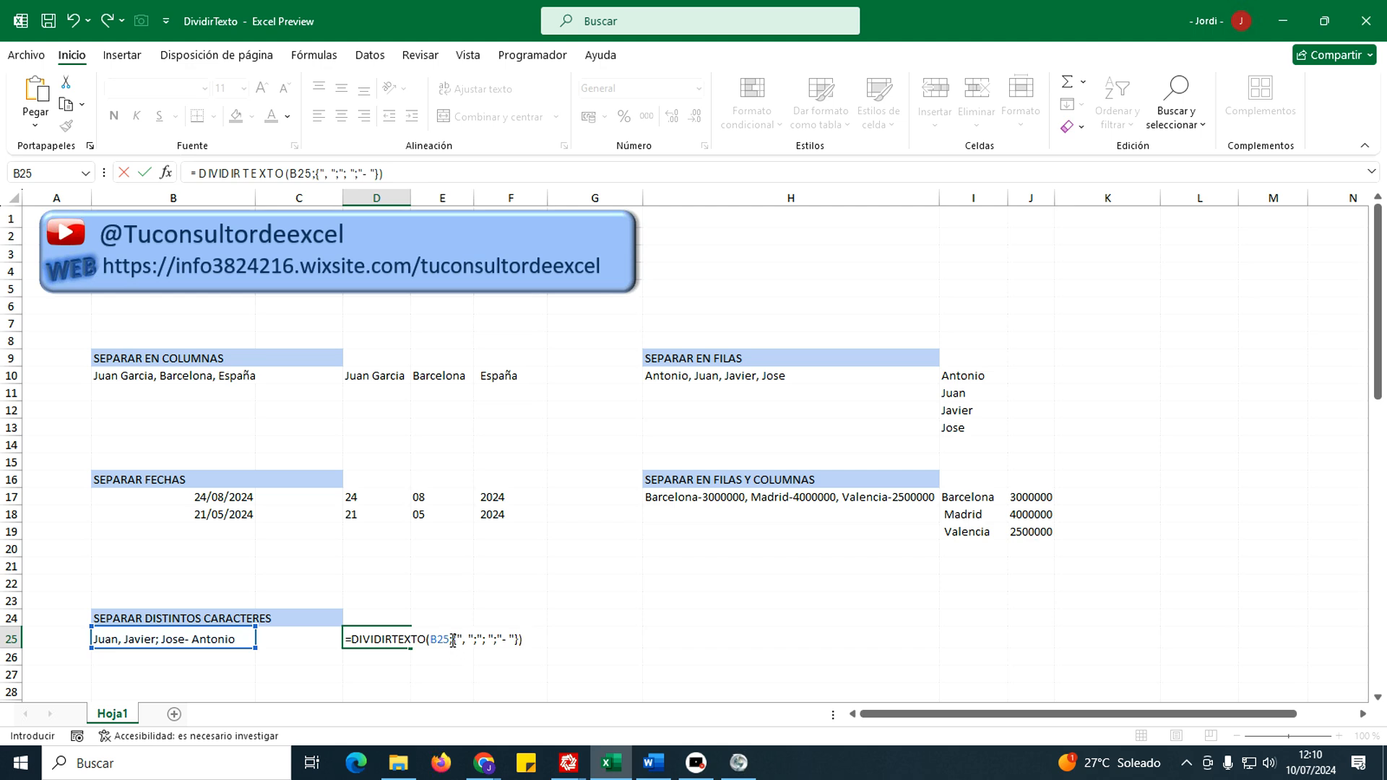
{"action": "left_click_drag", "start_coordinate": [452, 640], "coordinate": [520, 637]}
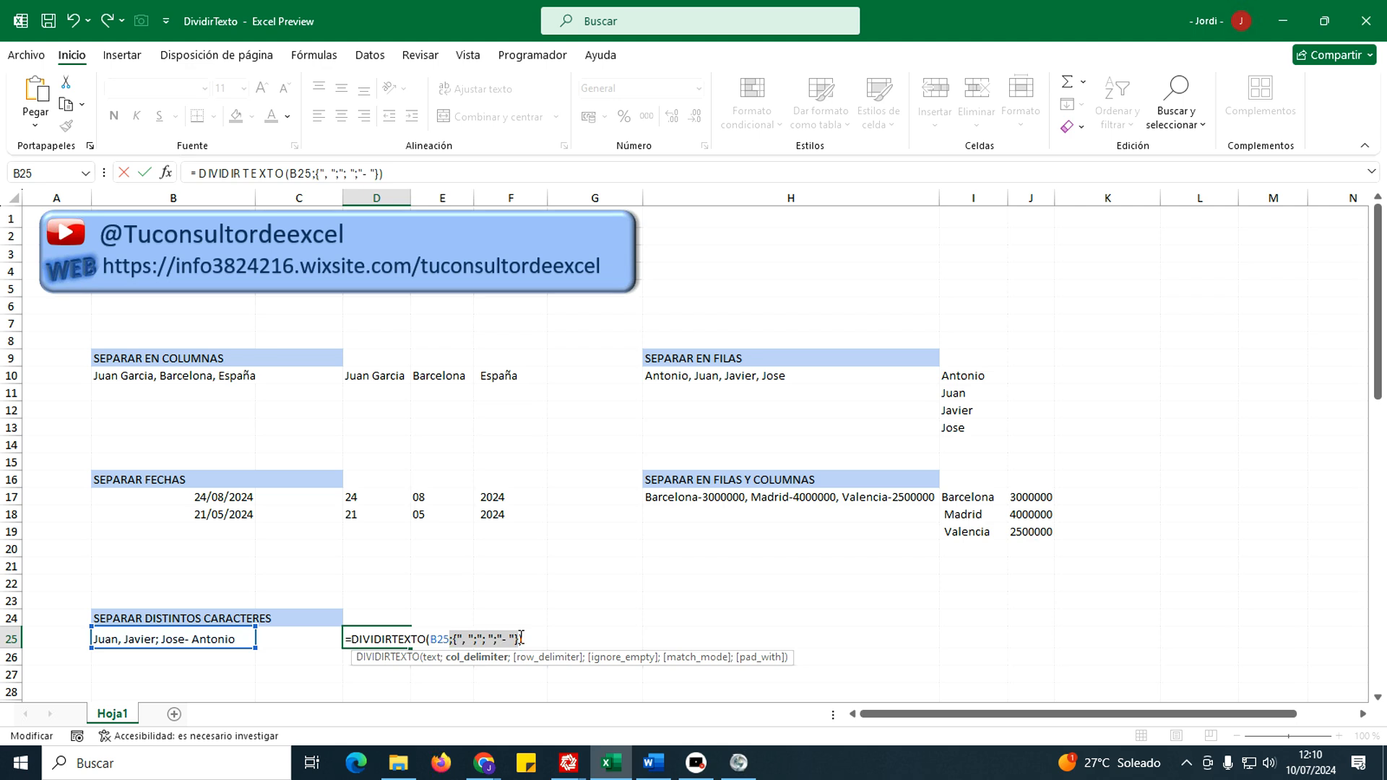
{"action": "left_click", "coordinate": [527, 639]}
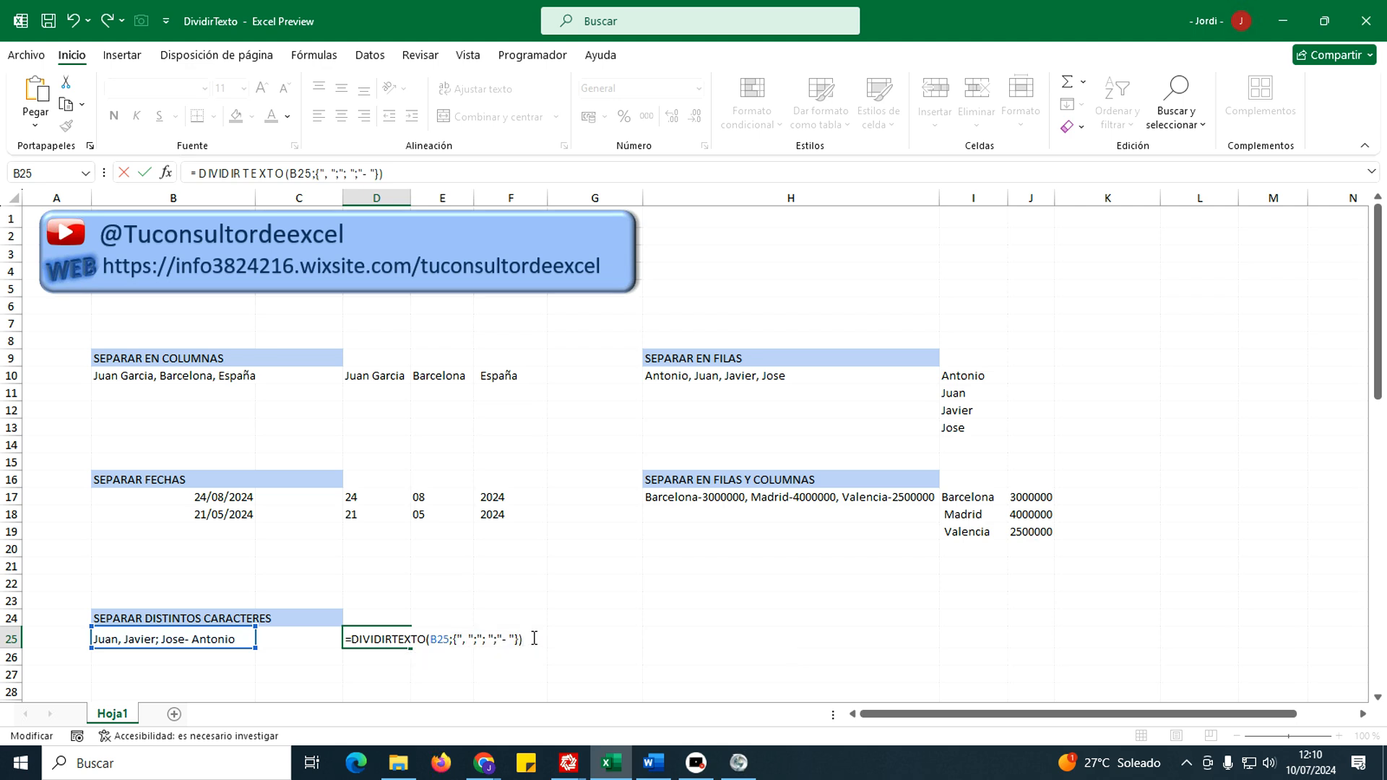
{"action": "key", "text": "Return"}
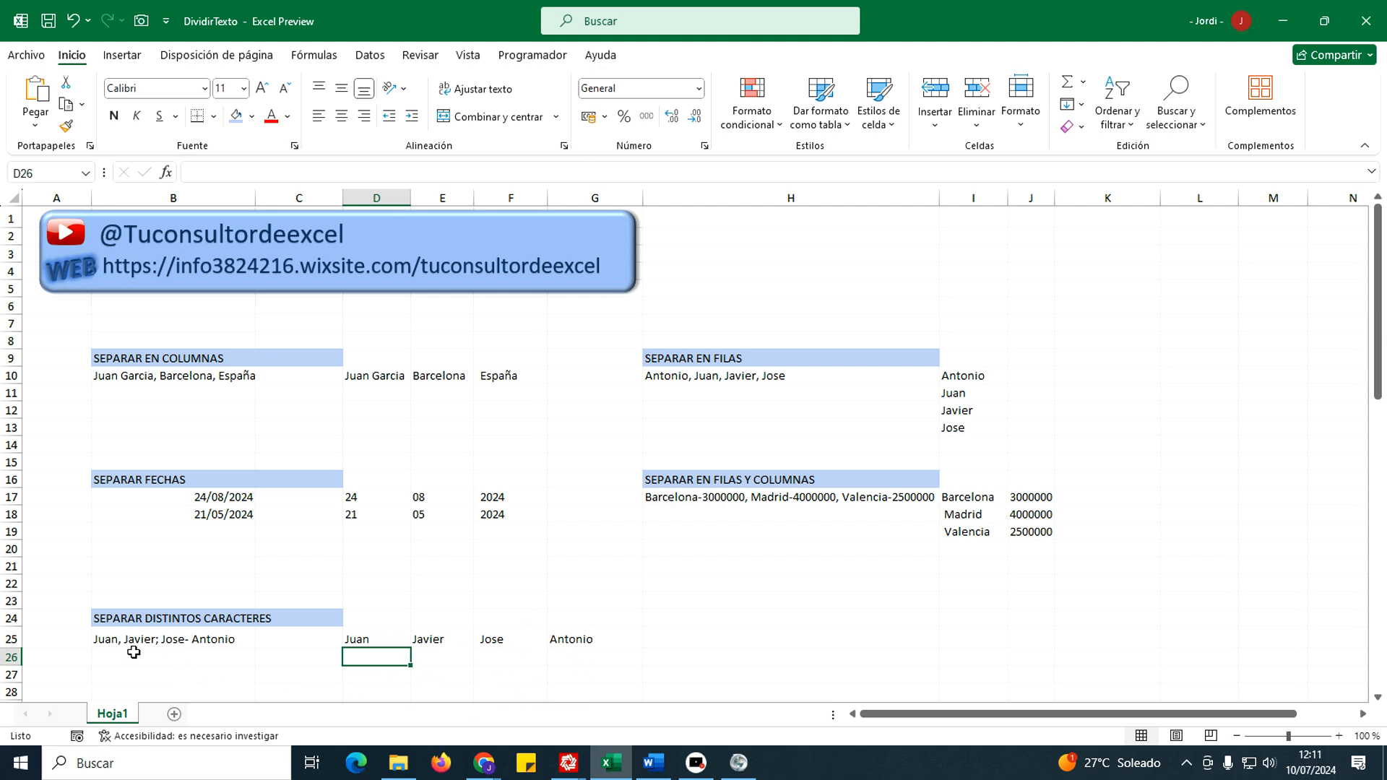
{"action": "left_click", "coordinate": [380, 640]}
{"action": "left_click", "coordinate": [376, 660]}
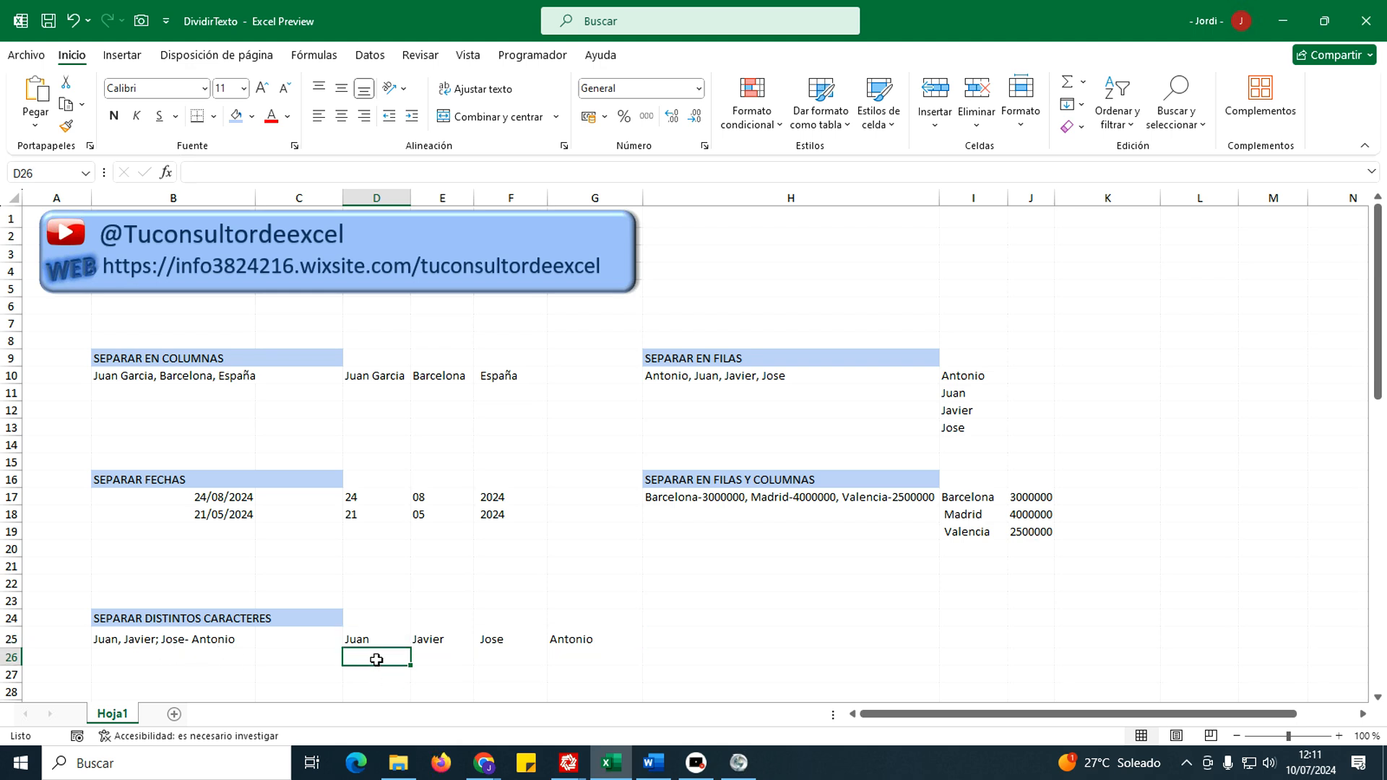